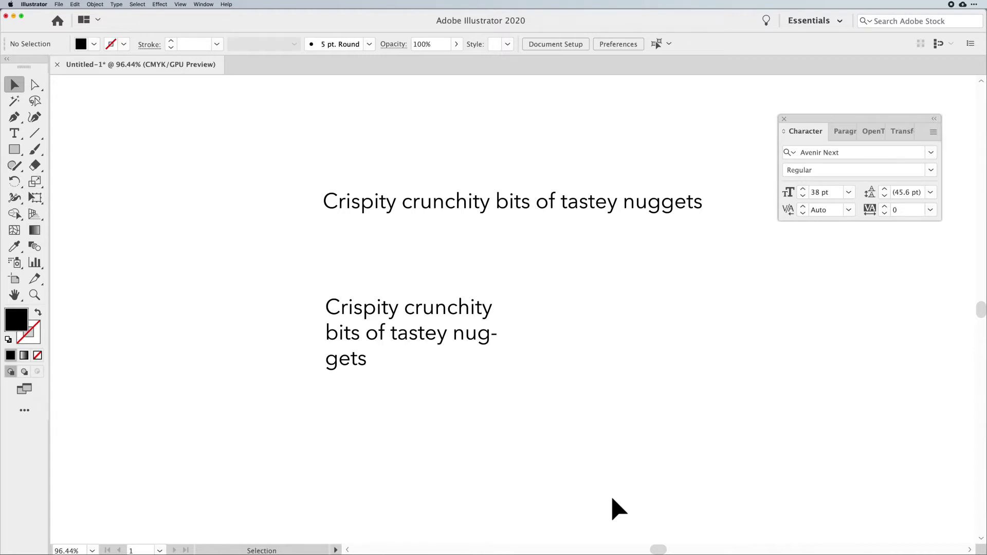
Select the top single-line text and the lower wrapped text in turn.
left_click(532, 213)
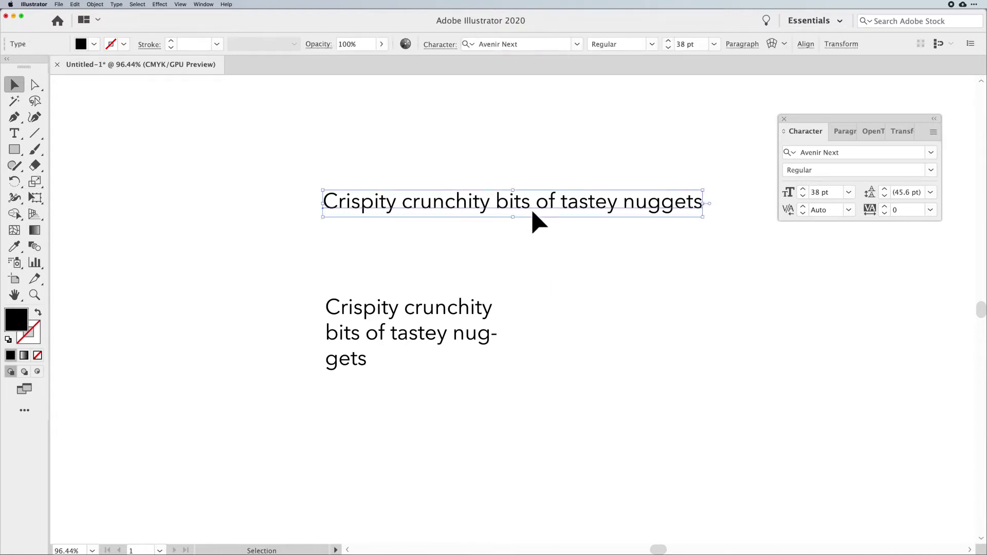
left_click(475, 307)
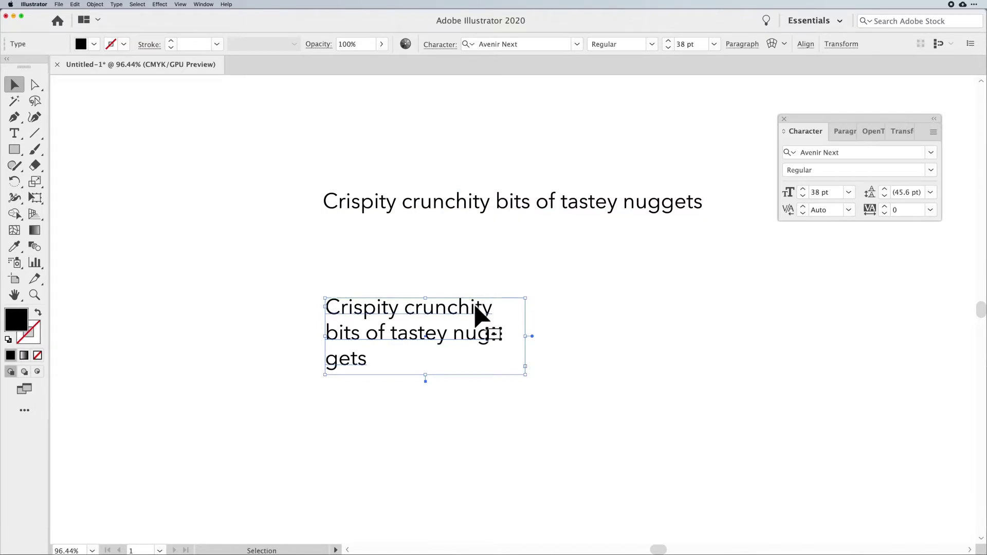
left_click(478, 214)
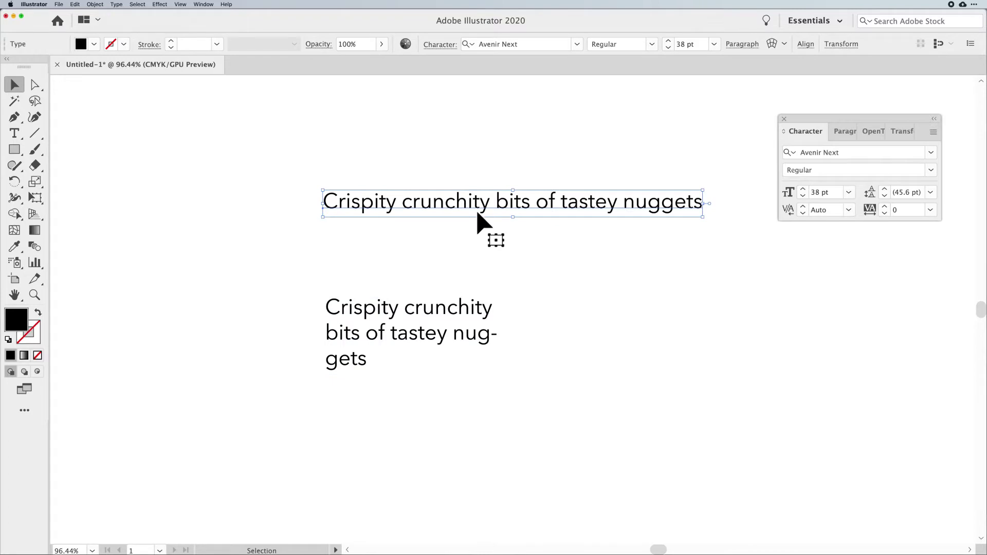
Type a test line 'and you type' below the headline, paste copies to lengthen it, then delete it.
left_click(14, 133)
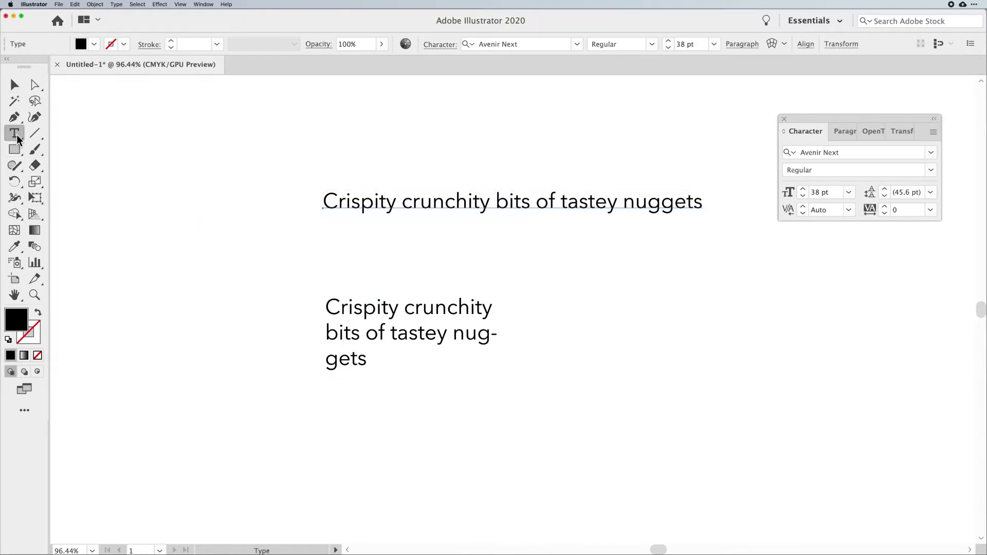
left_click(324, 238)
type("and")
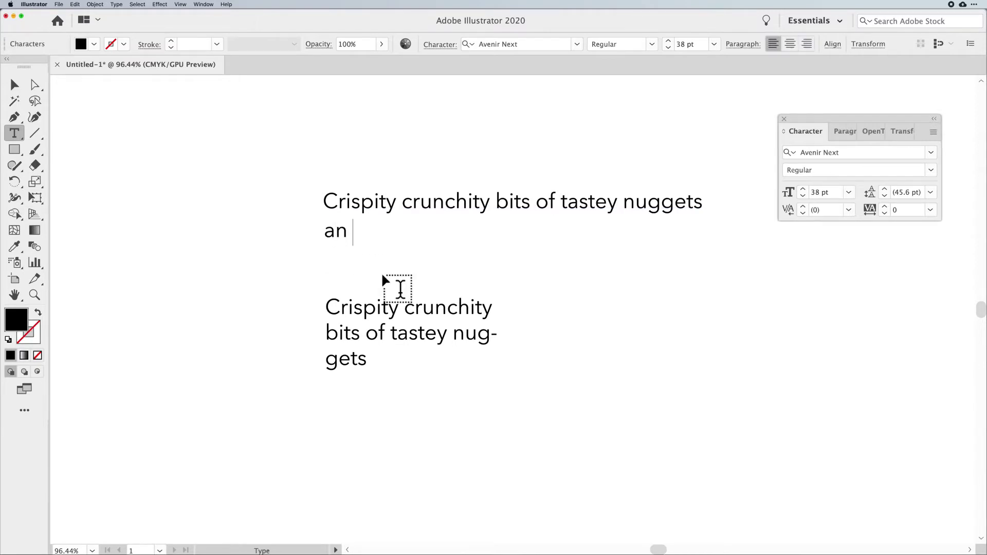
key("BackSpace")
type("d you type")
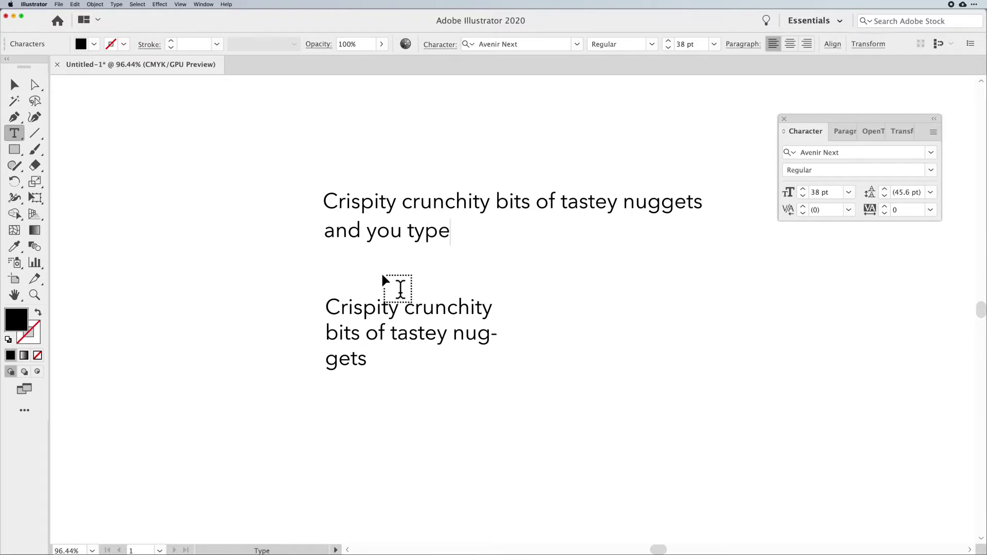
key("super+a")
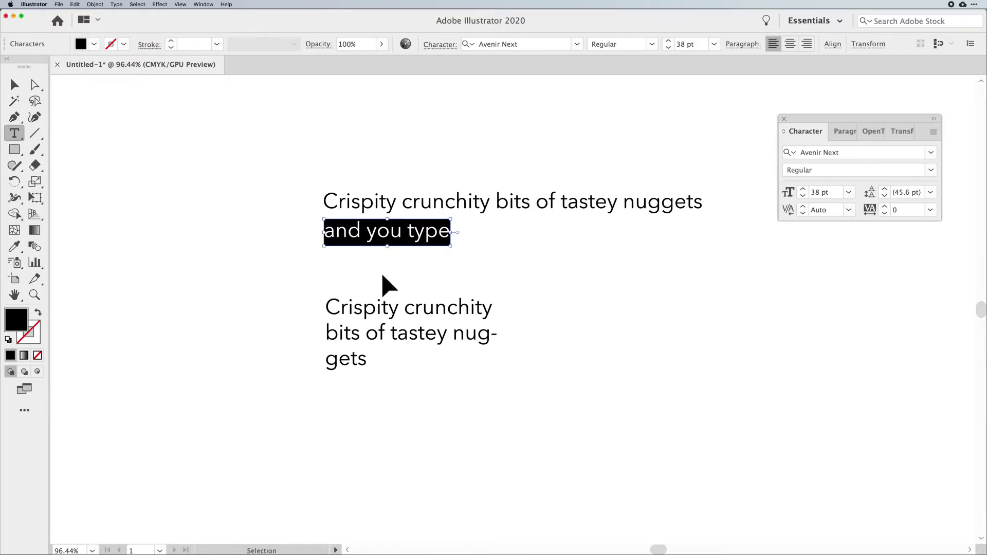
key("super+c")
key("super+v")
key("super+v")
key("super+v")
key("super+v")
key("super+v")
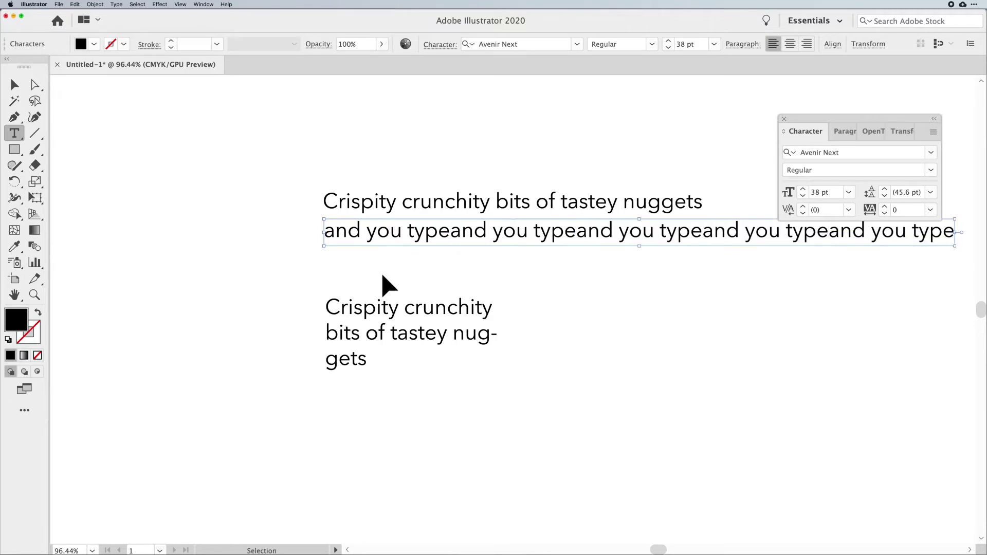
key("super+v")
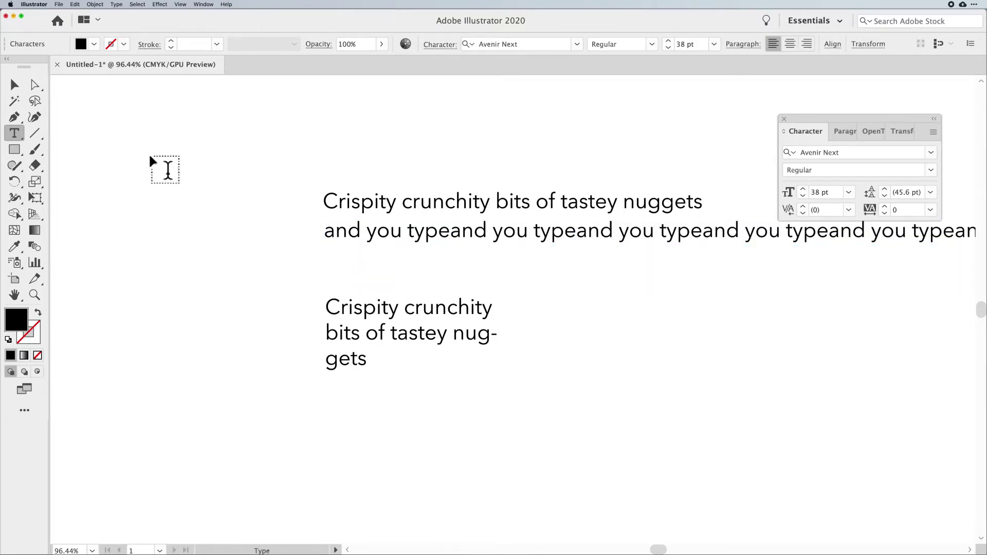
left_click(14, 84)
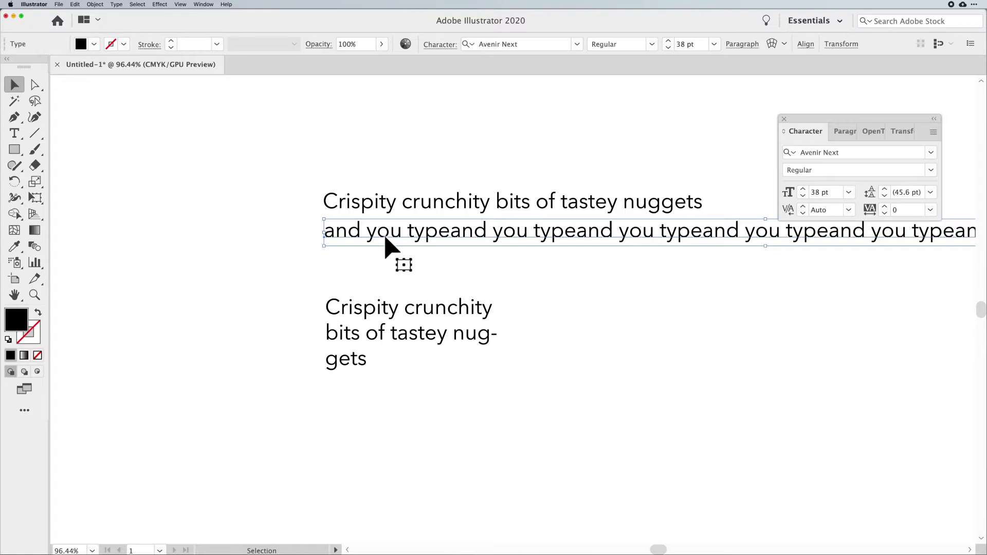
key("BackSpace")
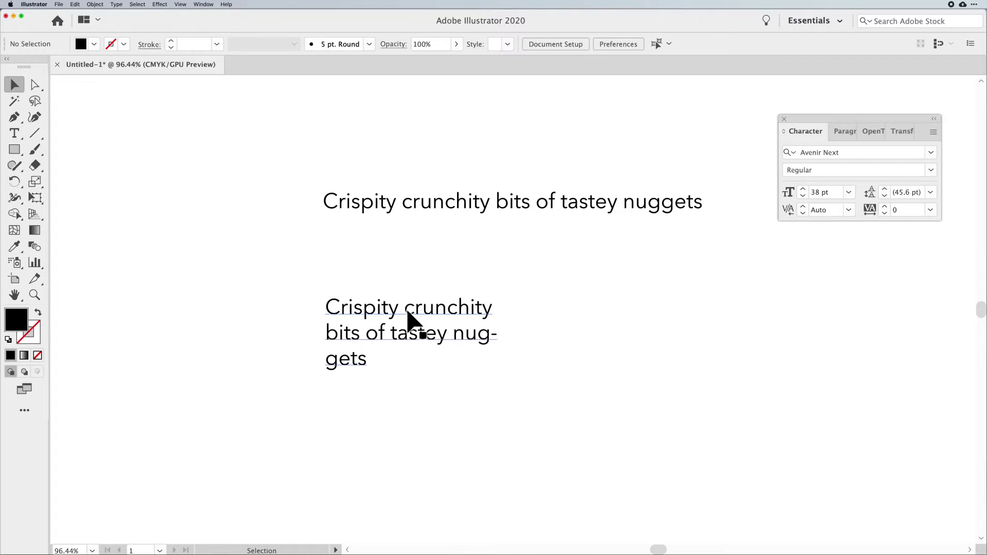
Draw a Lorem ipsum text frame right of the wrapped text, then delete it.
left_click(14, 133)
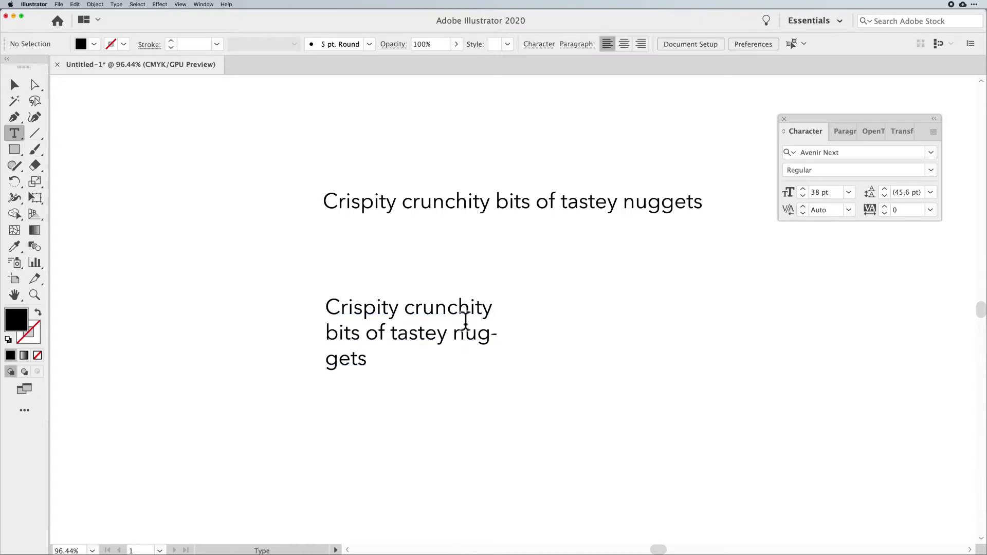
left_click_drag(562, 297, 729, 406)
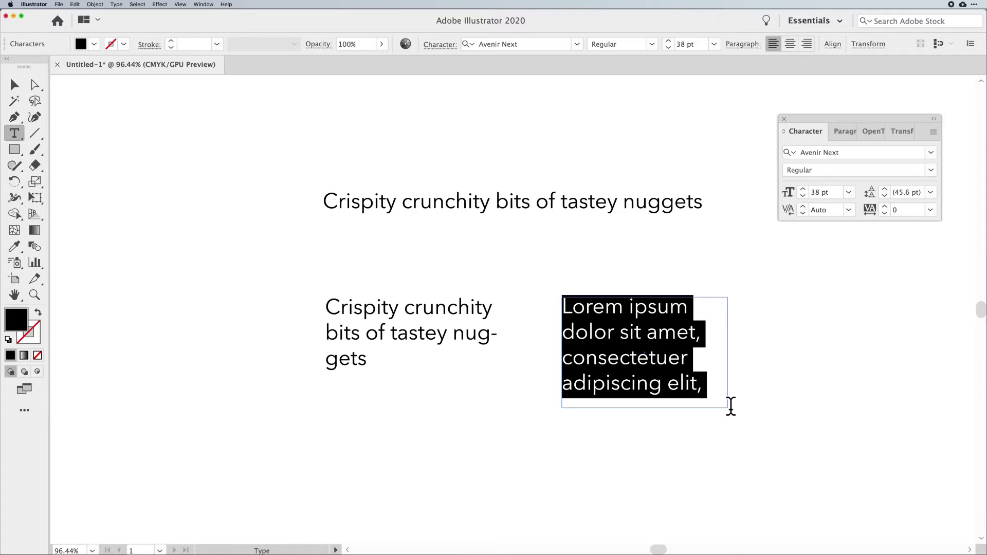
left_click(15, 85)
left_click(420, 211)
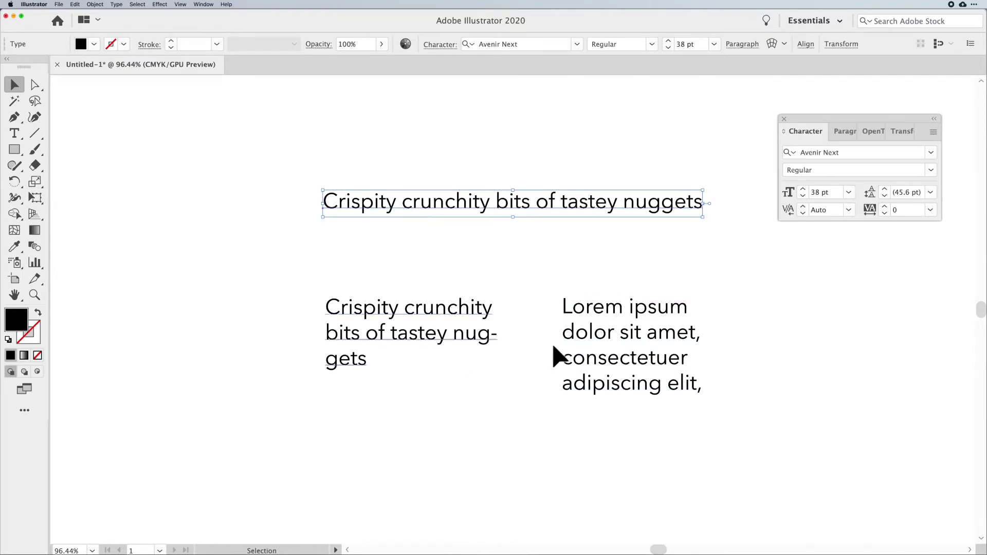
left_click(628, 344)
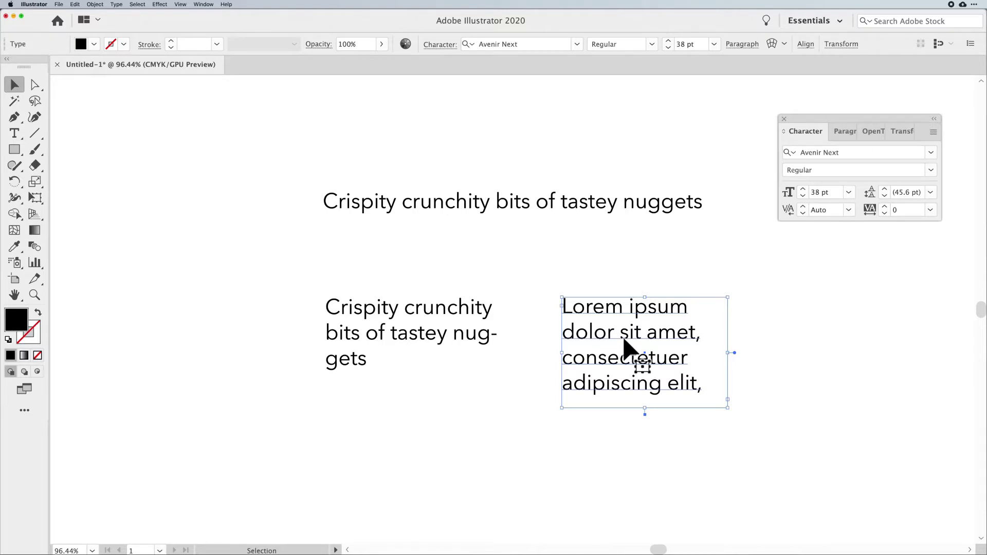
key("Delete")
Scale the top one-line text proportionally down to 32.665 pt, undoing a distorted first attempt.
left_click(464, 203)
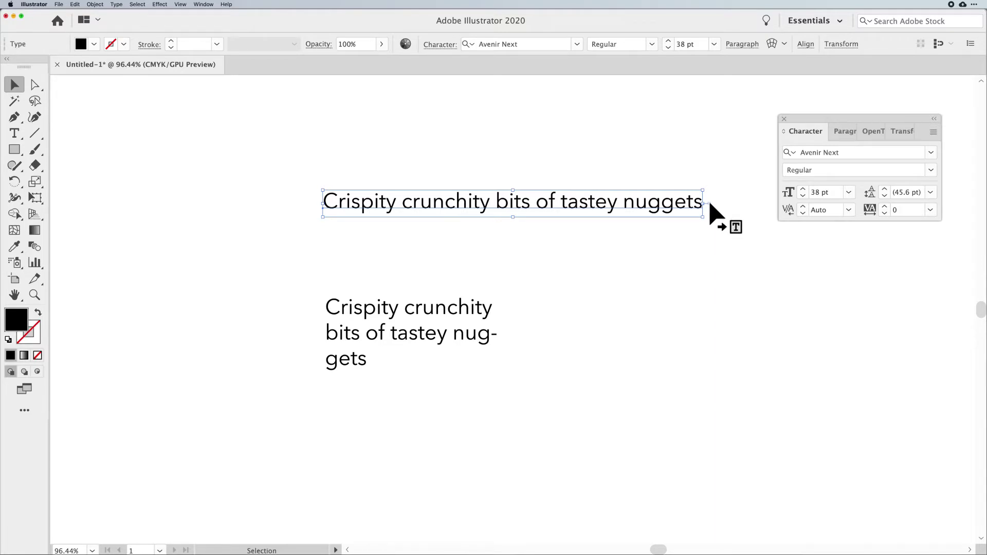
left_click(468, 312)
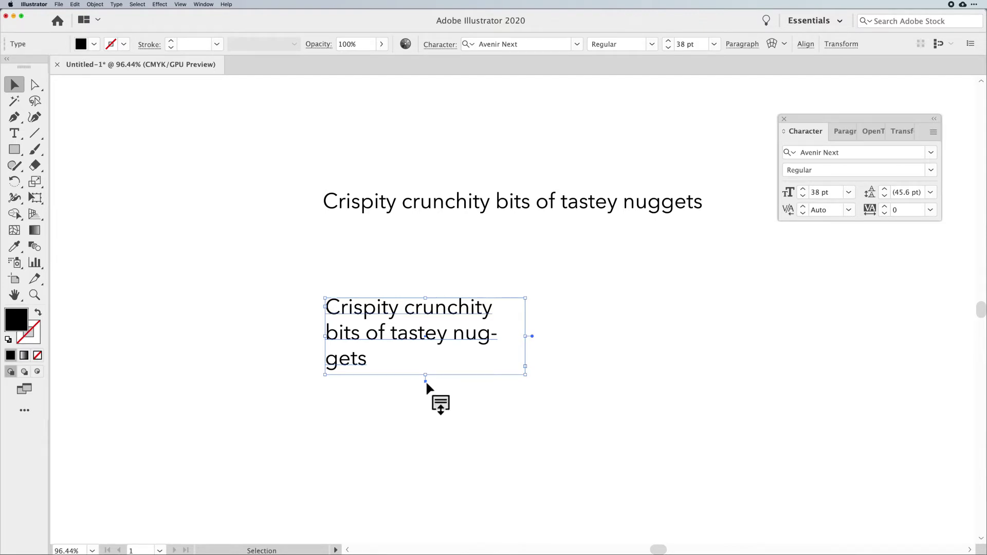
left_click(469, 208)
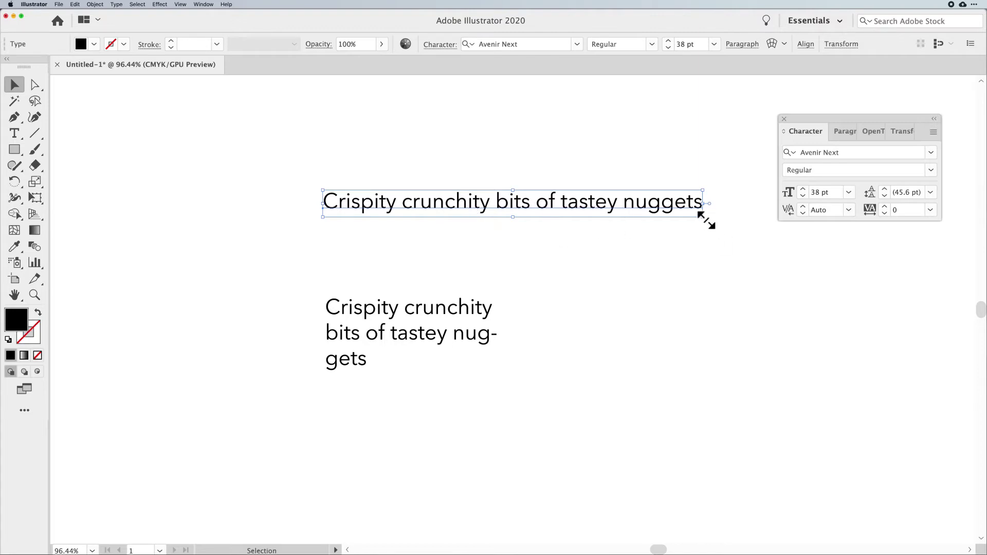
left_click_drag(702, 216, 546, 244)
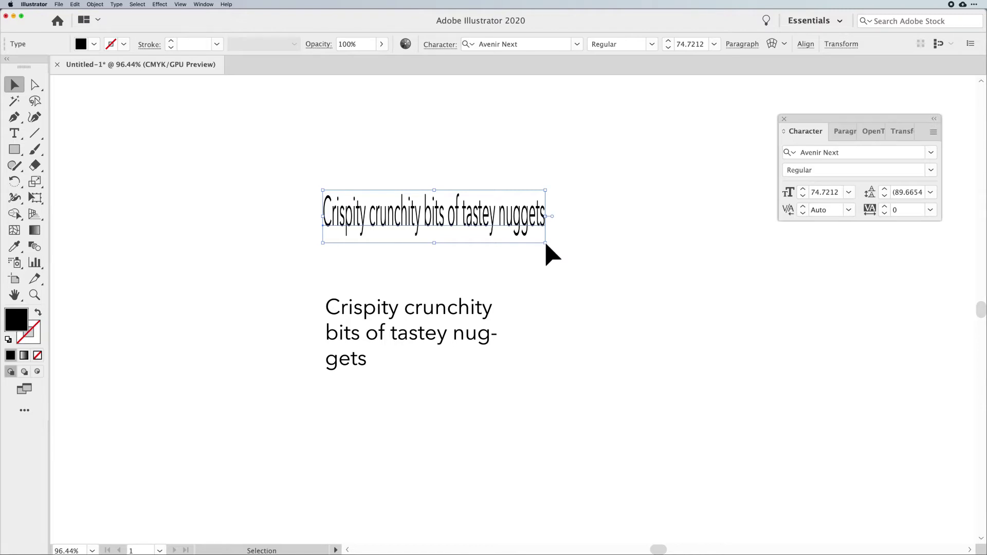
key("super+z")
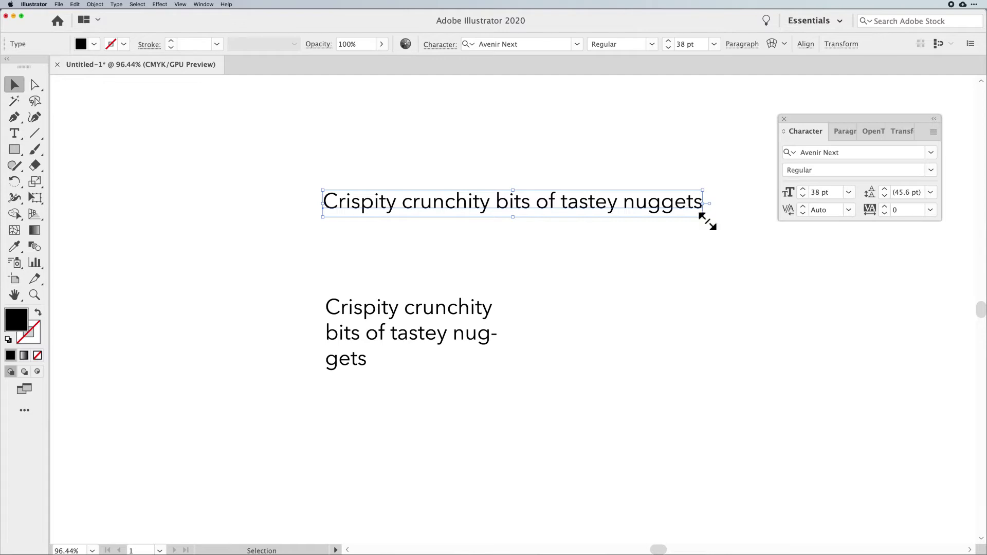
left_click_drag(706, 221, 650, 223)
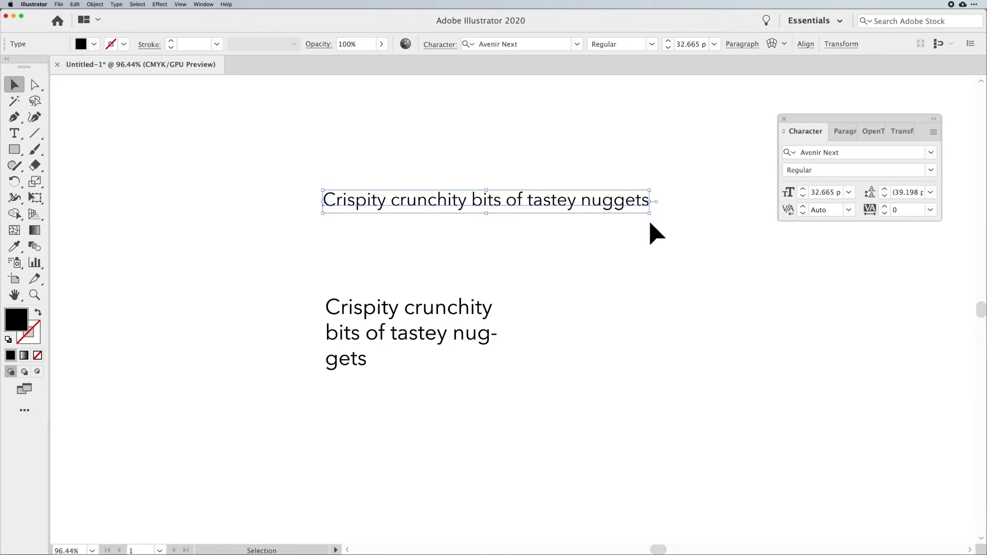
double_click(473, 203)
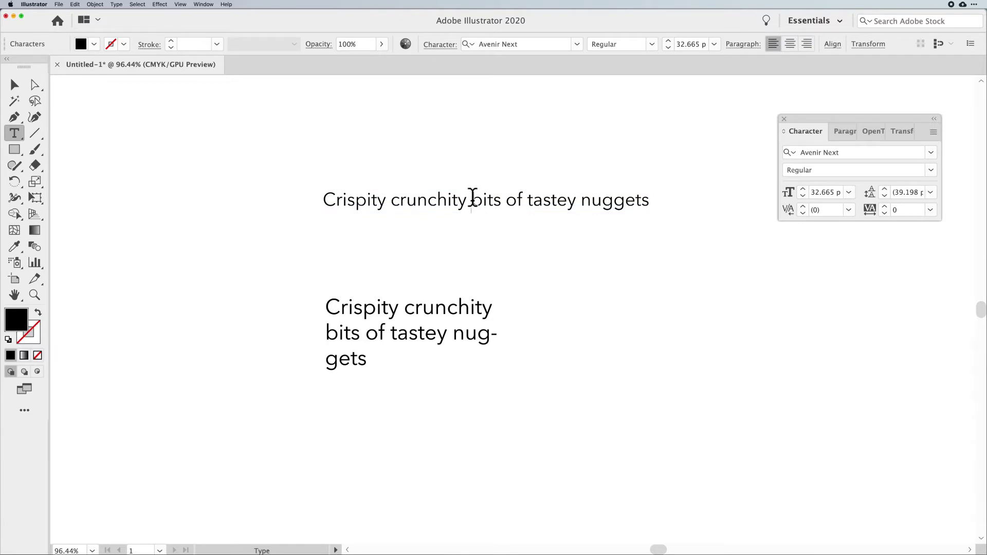
Break the top phrase into three lines, before 'bits' and before 'nuggets'.
key("Return")
left_click(434, 220)
key("Return")
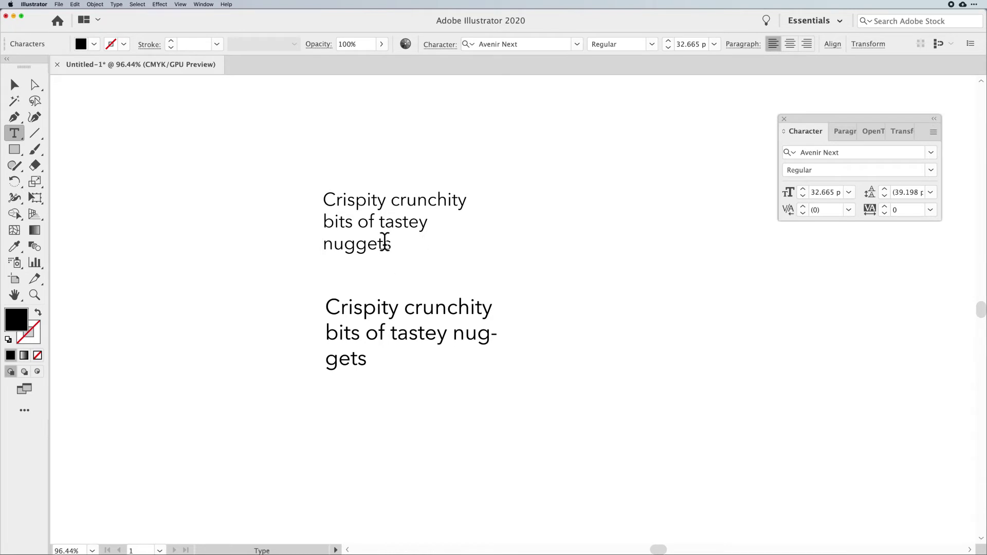
Move the three-line text to the right and rotate it slightly.
left_click(15, 84)
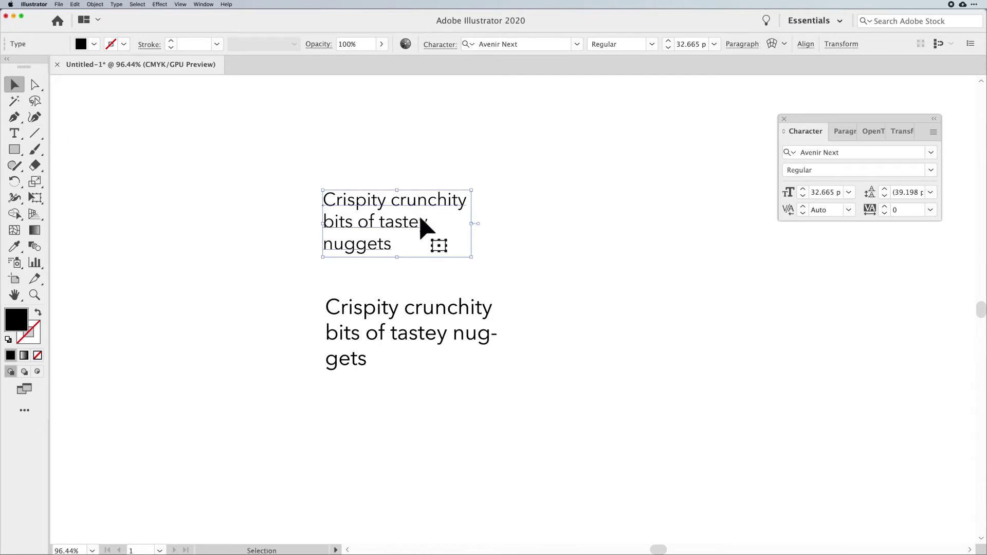
left_click_drag(420, 220, 490, 216)
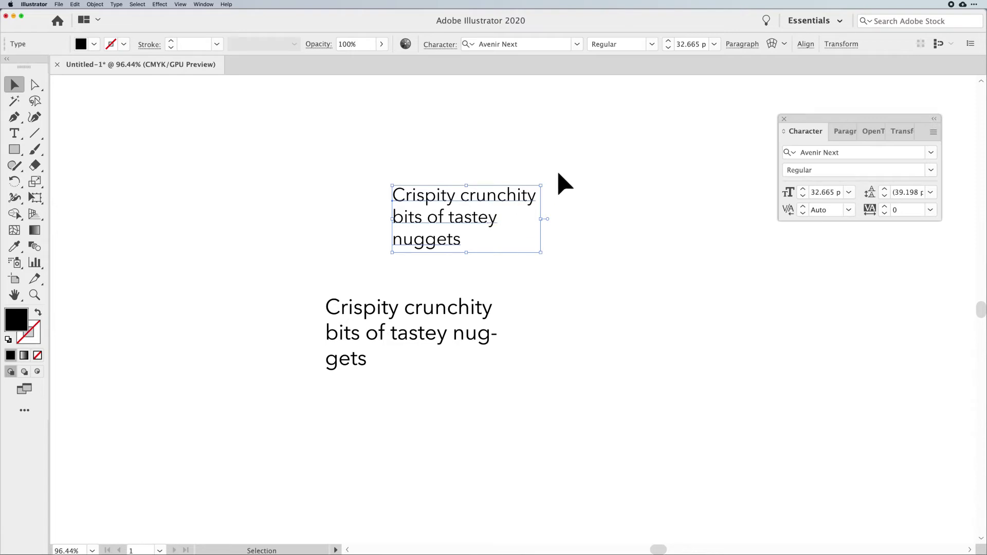
left_click_drag(541, 177, 551, 205)
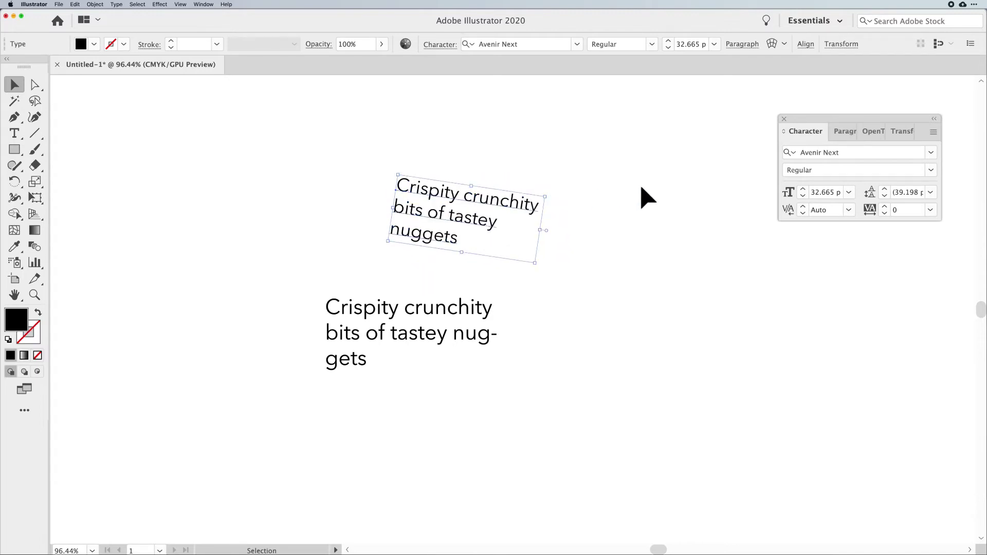
Undo the rotation and a trial 30° Transform angle, then move the lower wrapped frame right.
key("super+z")
left_click(903, 133)
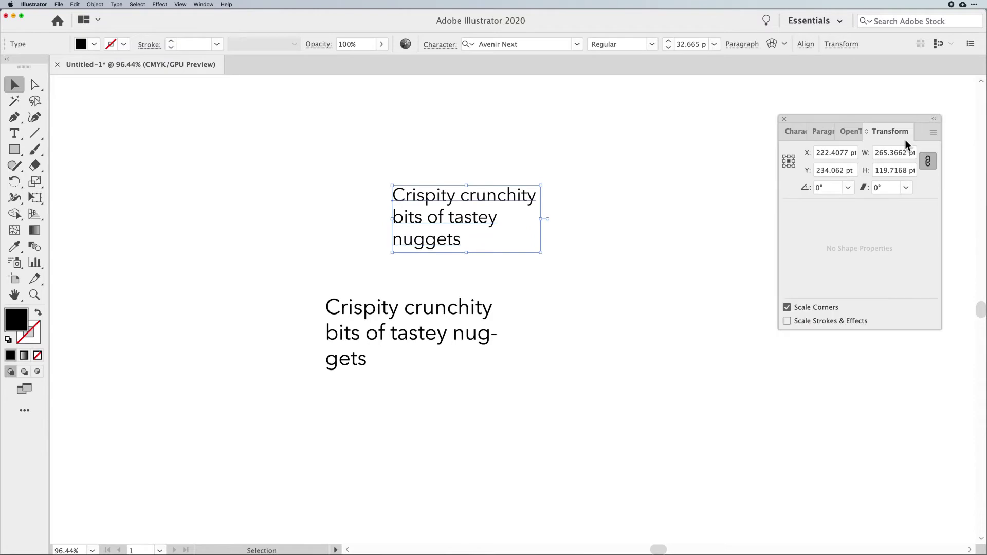
left_click(849, 187)
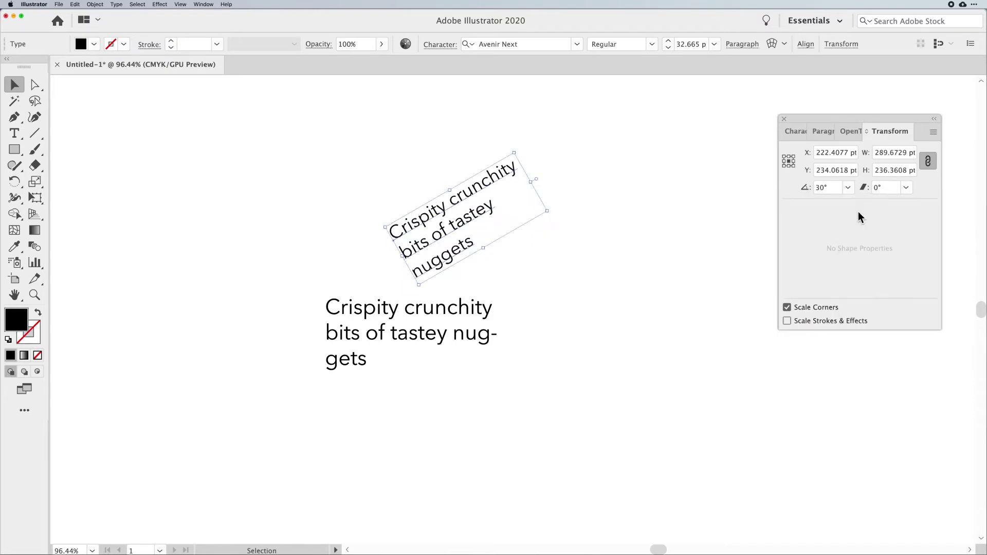
key("super+z")
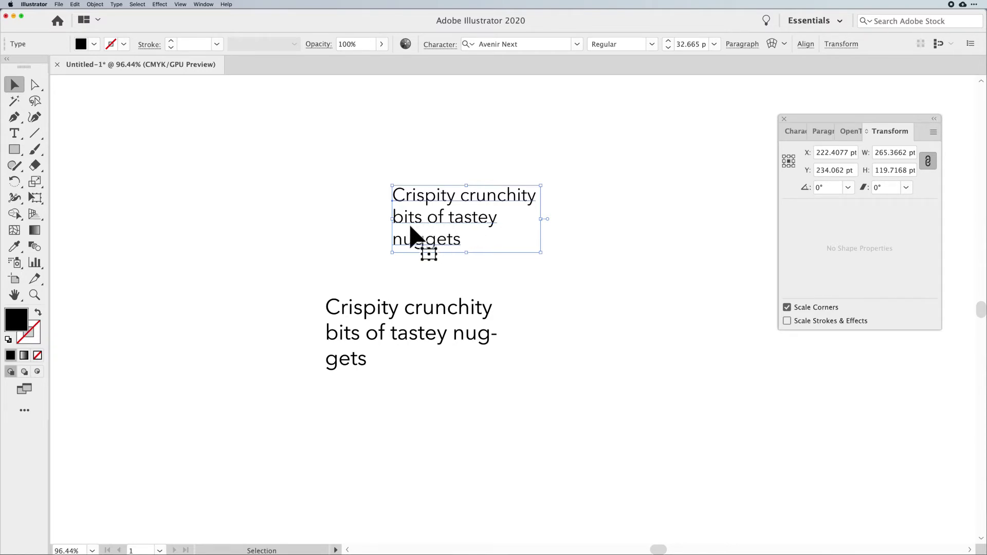
left_click(439, 319)
left_click_drag(422, 312, 481, 316)
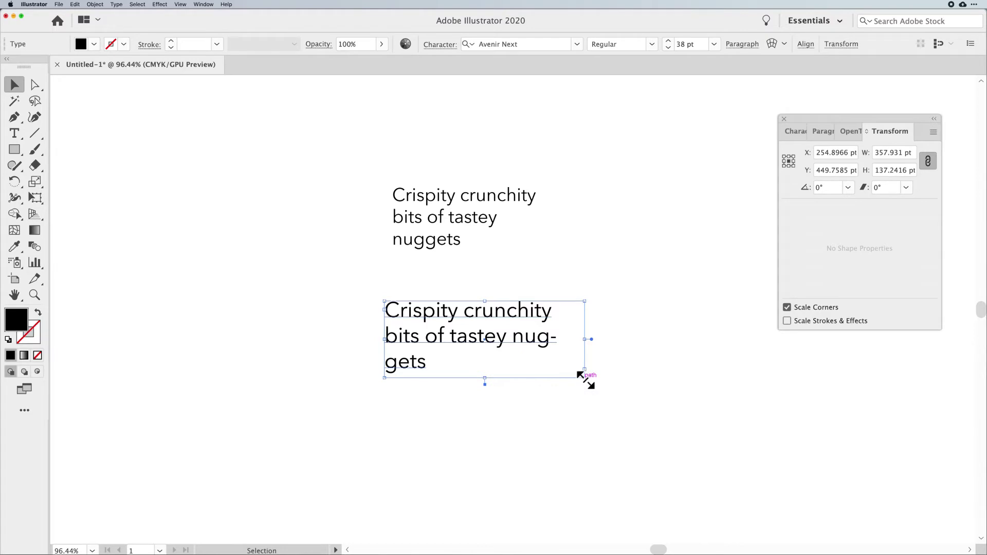
Resize the lower frame so it wraps to 'Crispity crunchity bits' and 'of tastey nuggets'.
left_click_drag(585, 378, 482, 429)
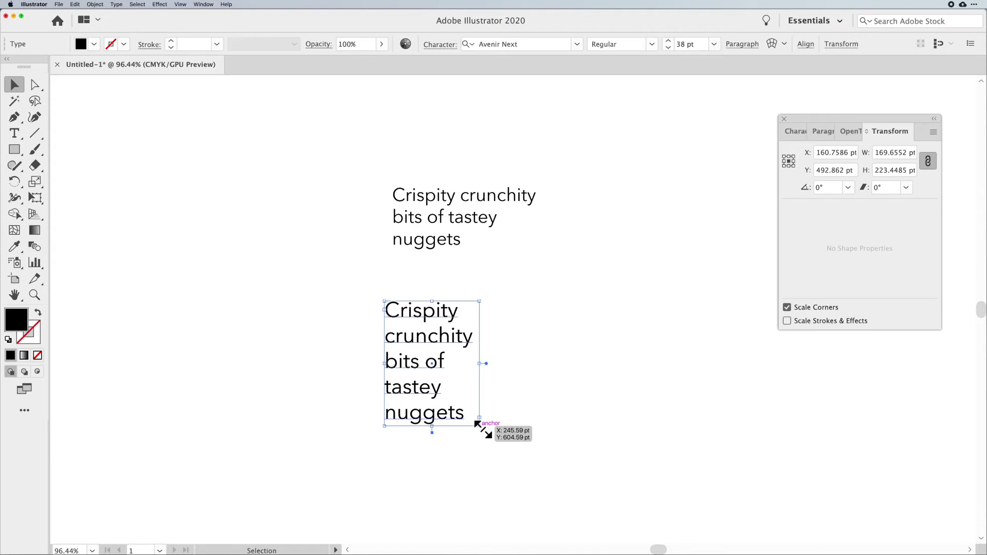
left_click_drag(482, 429, 598, 427)
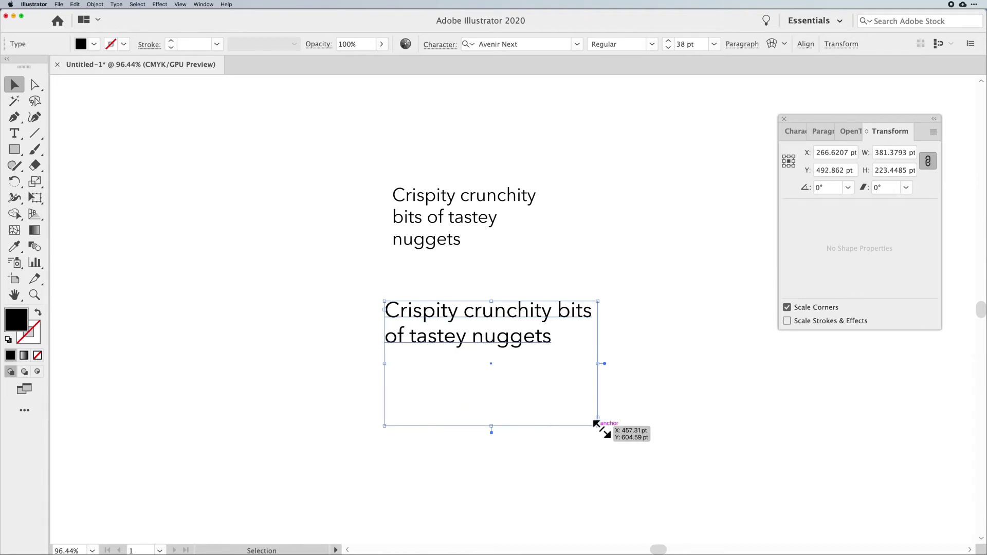
left_click_drag(597, 425, 609, 468)
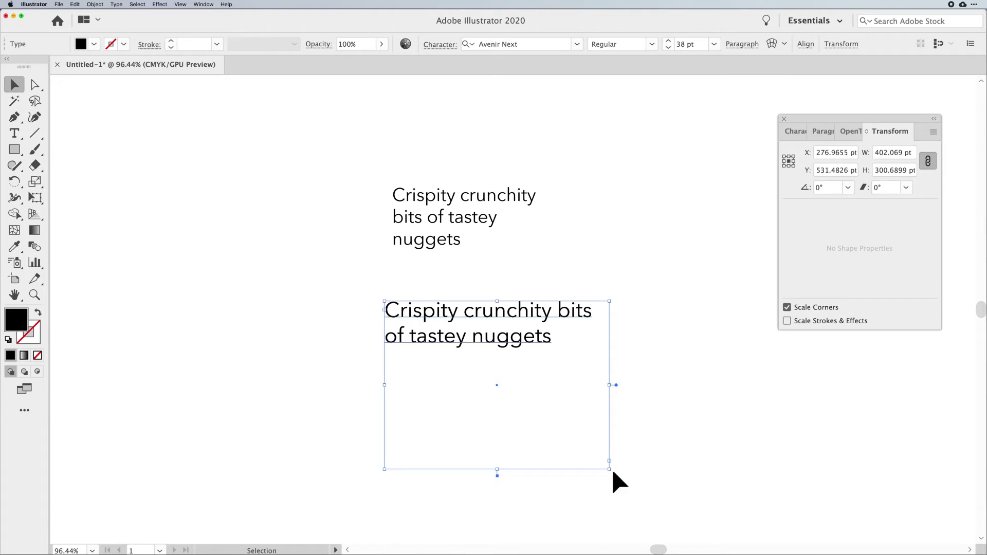
left_click_drag(610, 469, 620, 339)
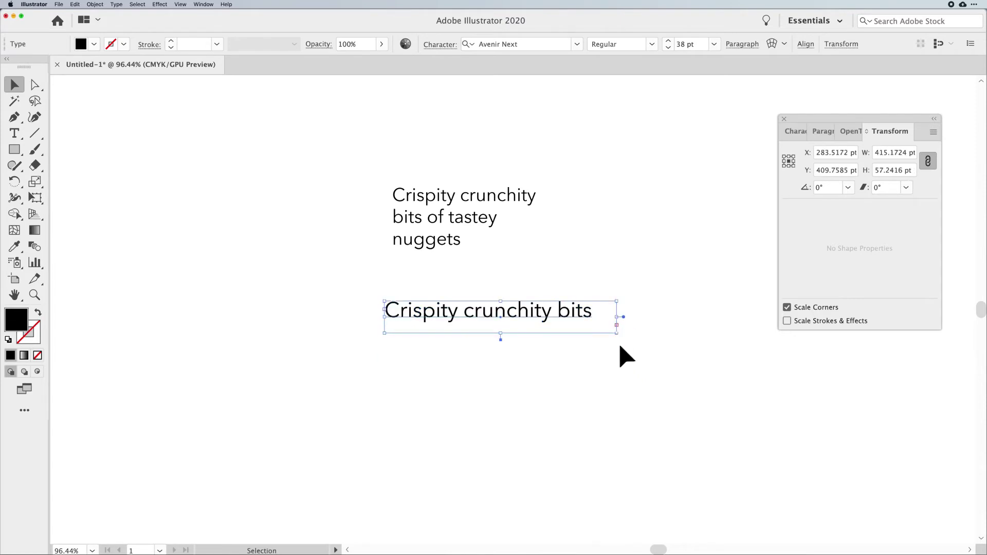
left_click(624, 341)
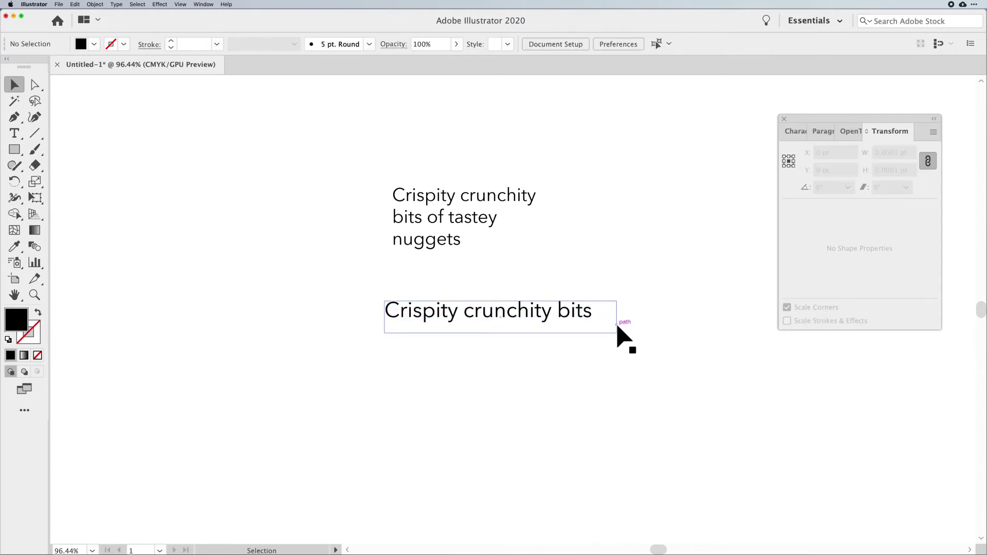
left_click_drag(617, 332, 619, 366)
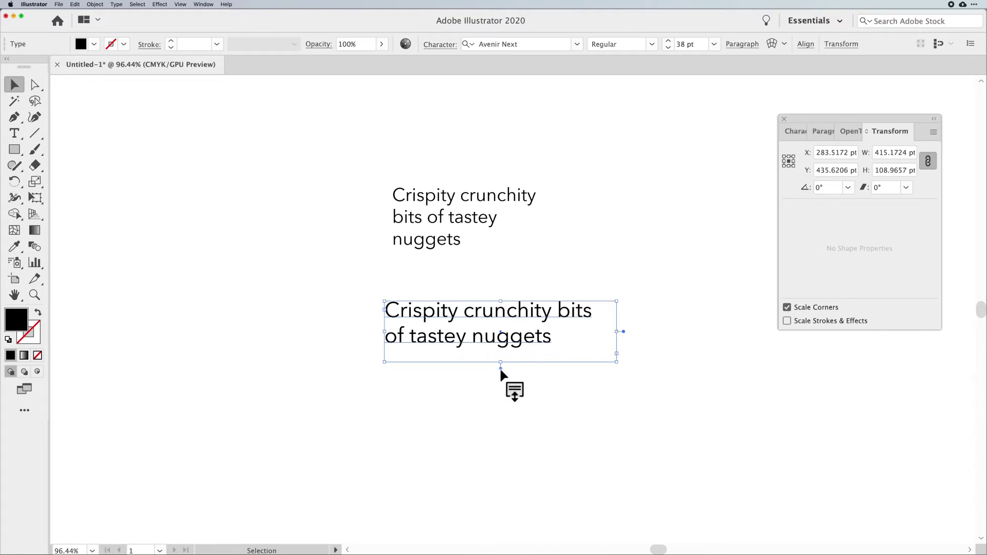
double_click(500, 368)
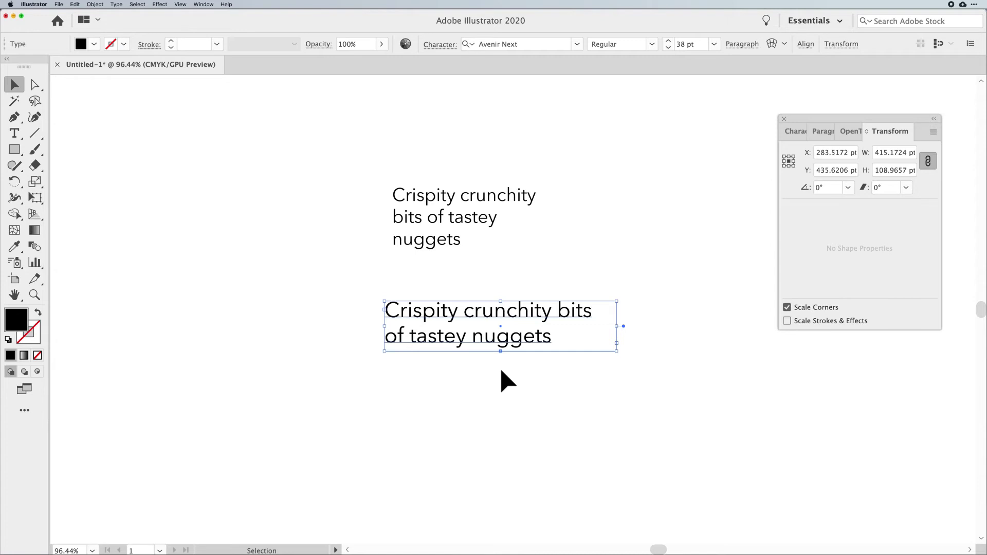
Turn on auto-height for the lower frame so both lines show at 89.9454 pt.
left_click_drag(617, 352, 616, 338)
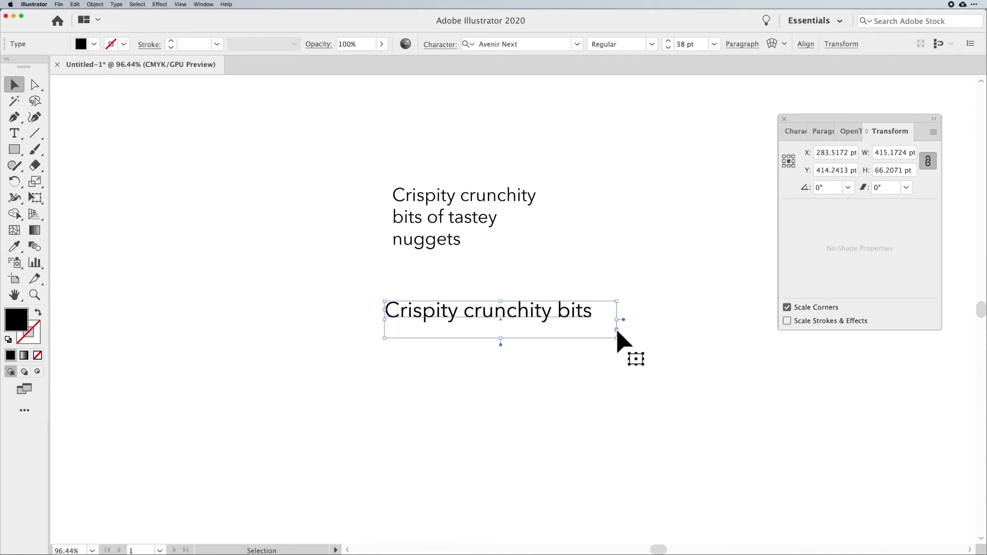
double_click(500, 344)
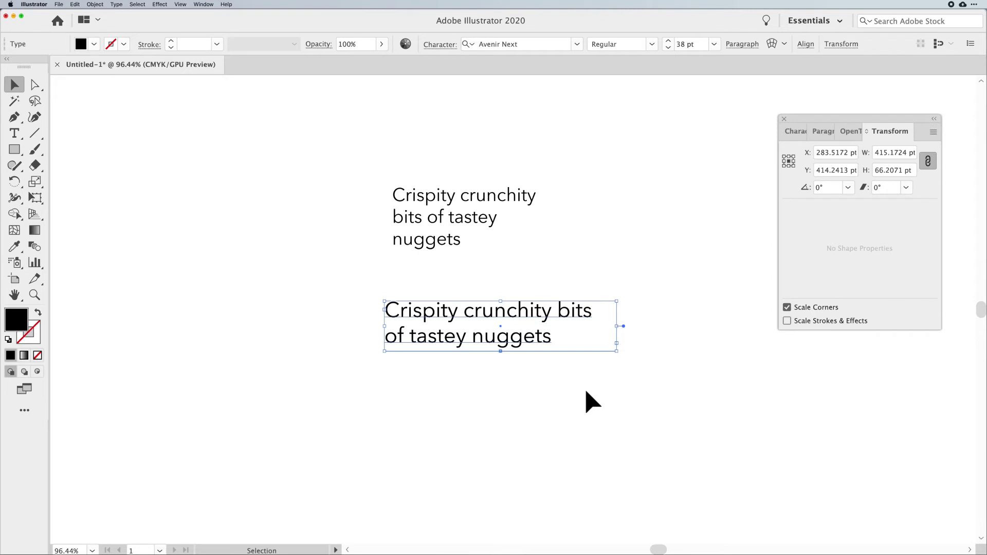
left_click(435, 229)
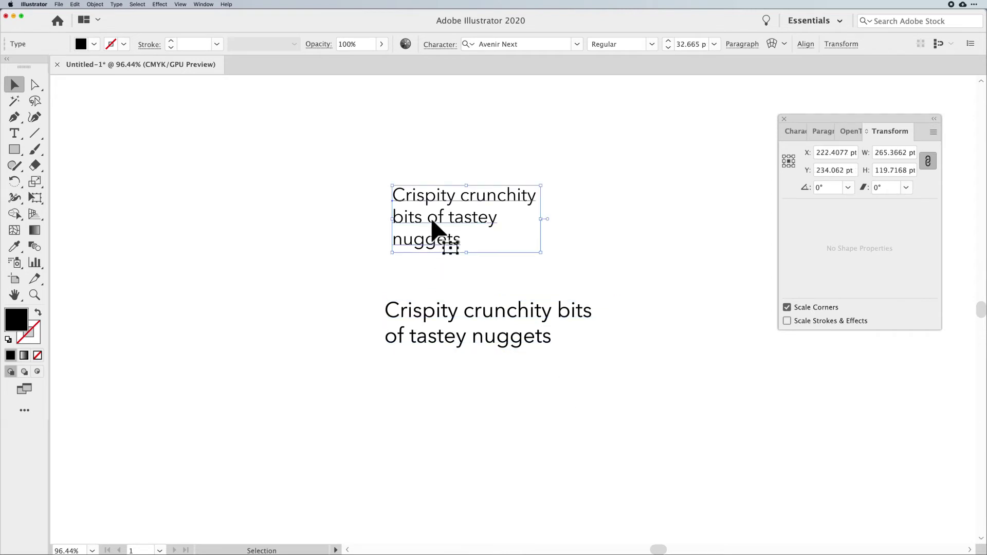
left_click(461, 323)
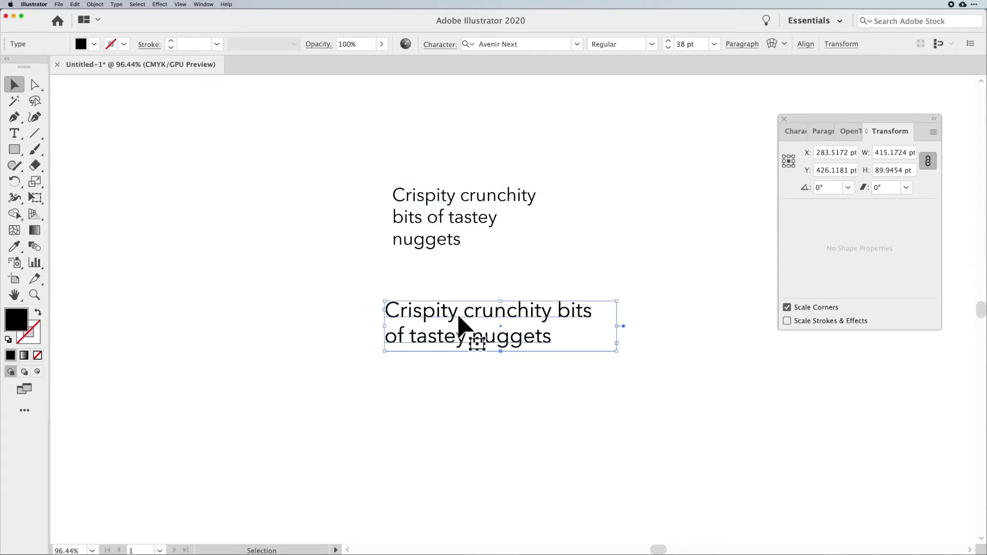
right_click(458, 316)
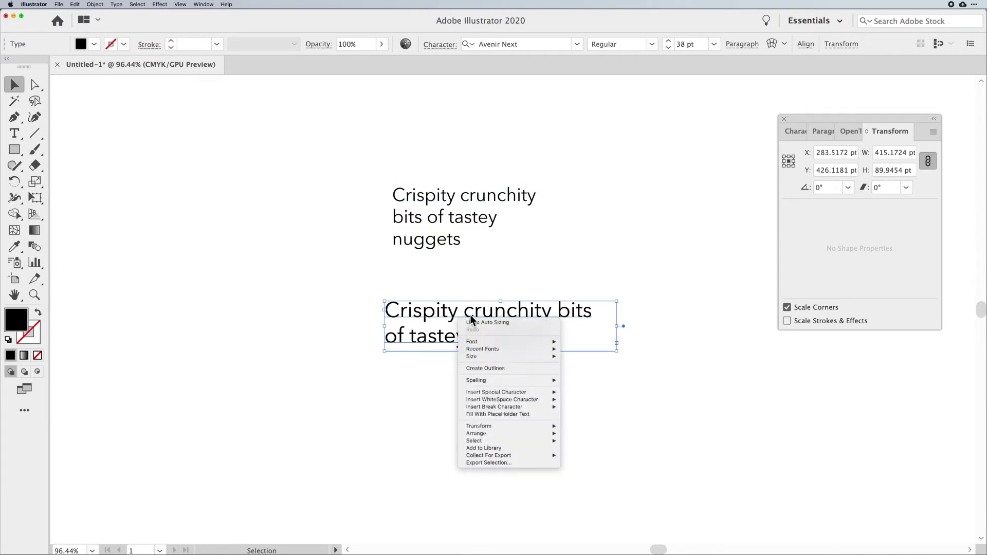
left_click(468, 288)
left_click(516, 315)
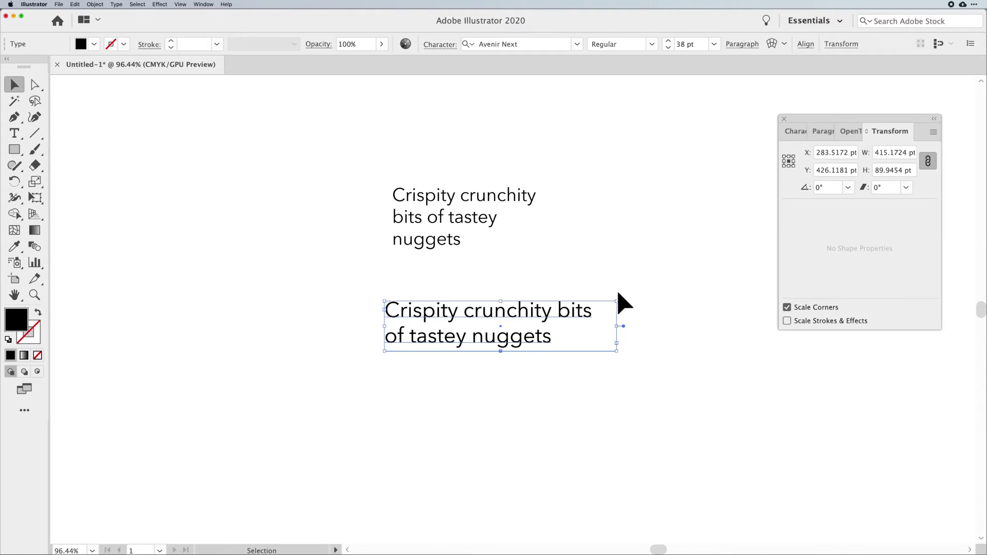
left_click_drag(623, 300, 597, 267)
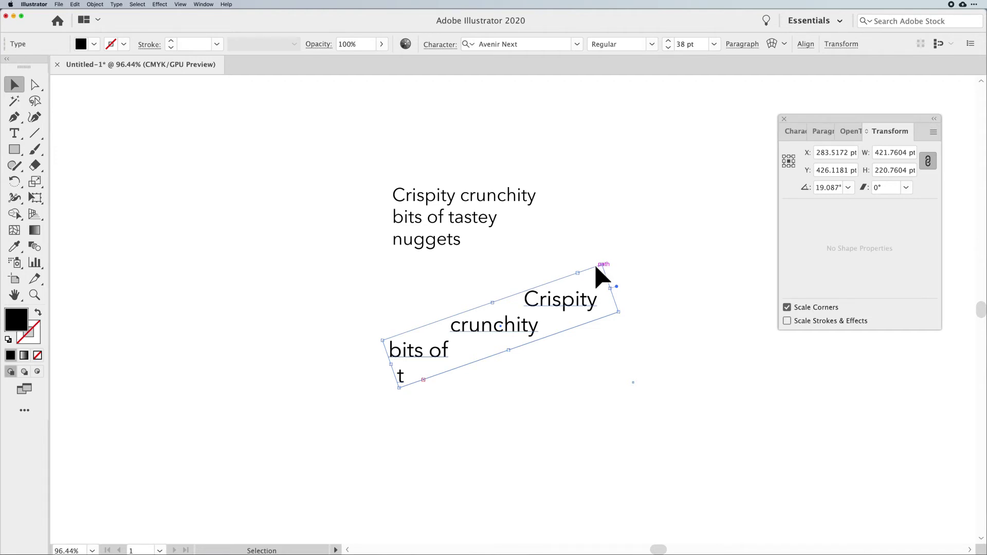
key("super+z")
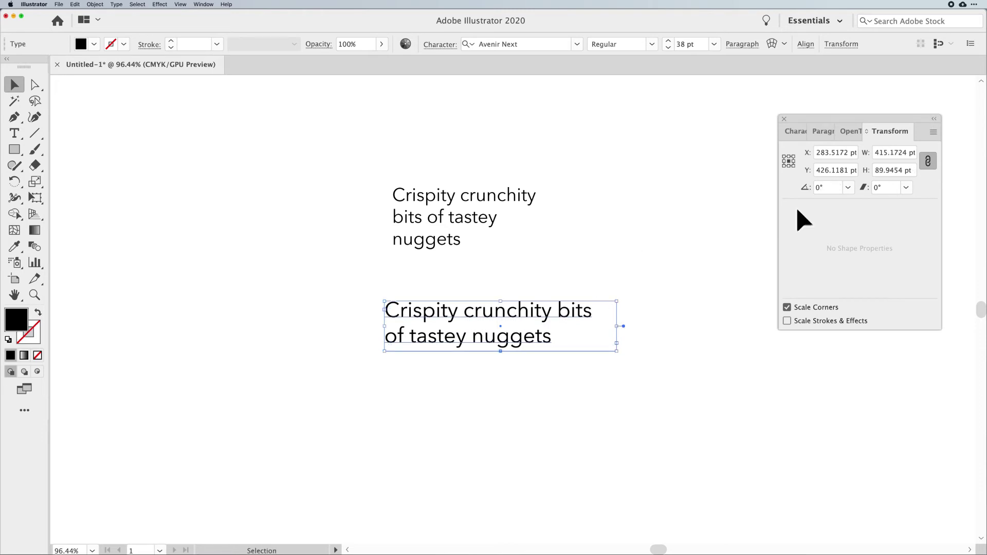
left_click(847, 188)
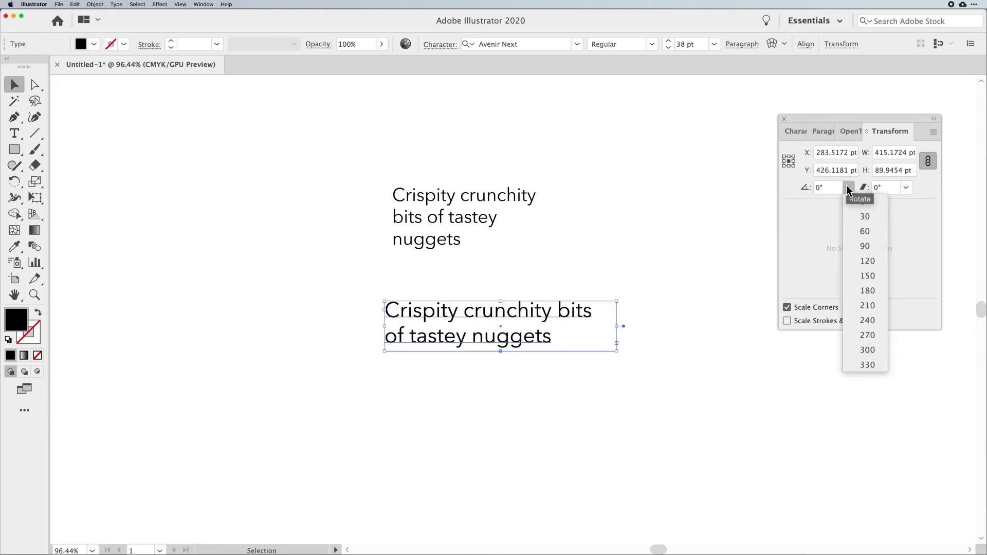
left_click(851, 217)
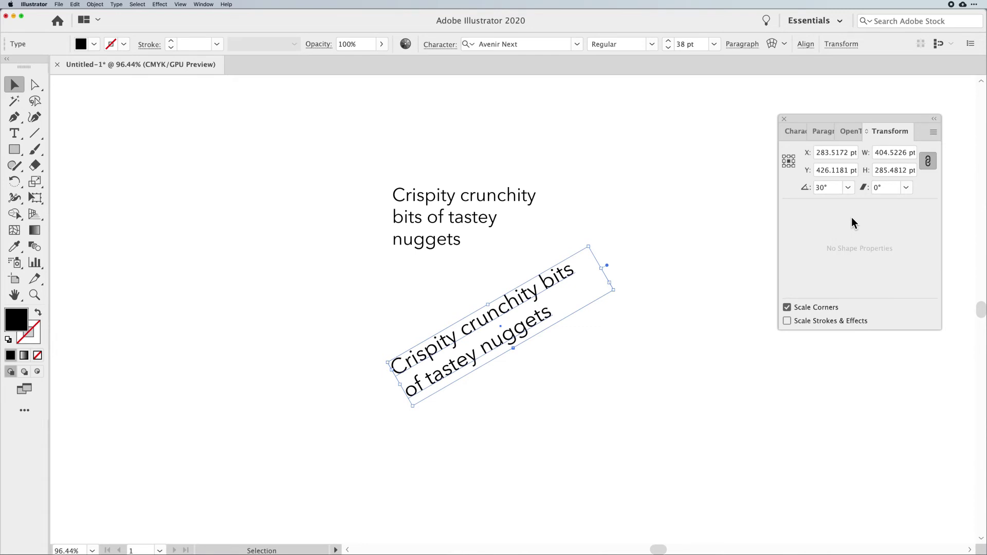
key("super+z")
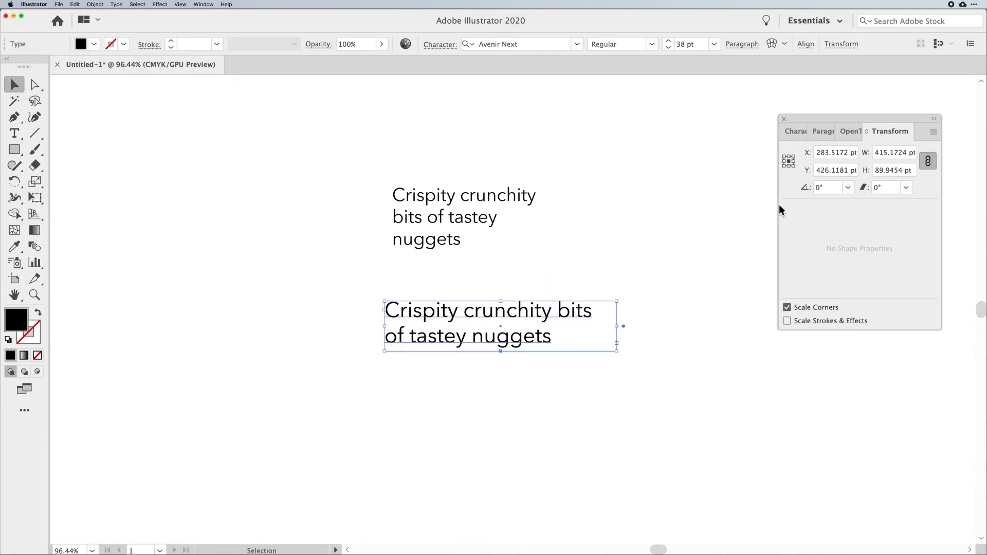
left_click(475, 207)
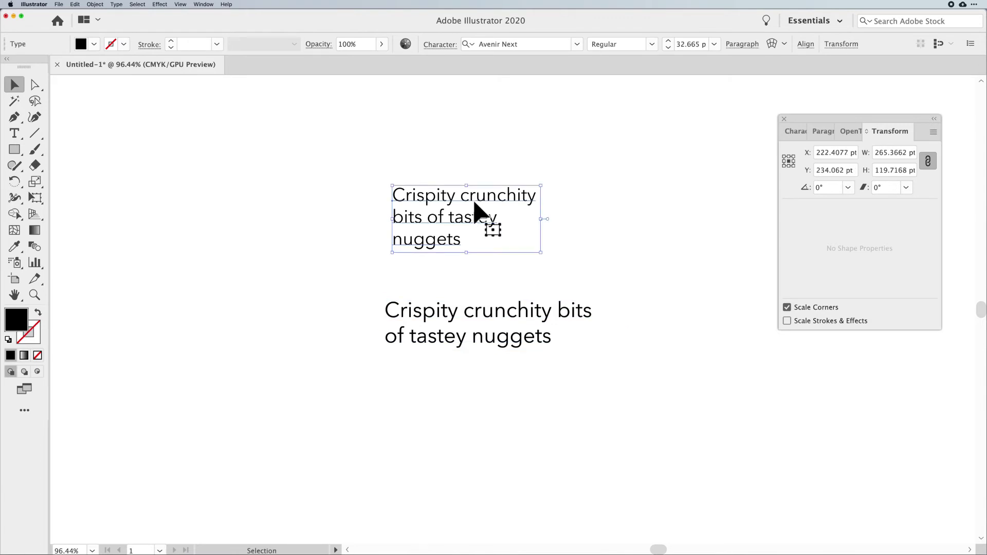
Convert the upper text to area type and enlarge its frame to 460.6889 × 166.2446 pt.
left_click(545, 313)
left_click(507, 205)
double_click(548, 220)
left_click_drag(541, 252, 650, 278)
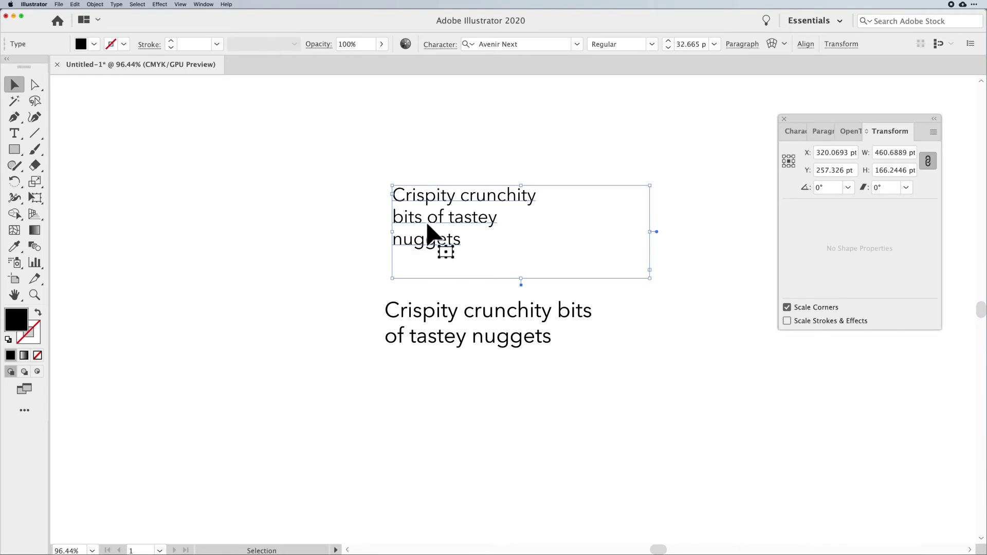
double_click(404, 215)
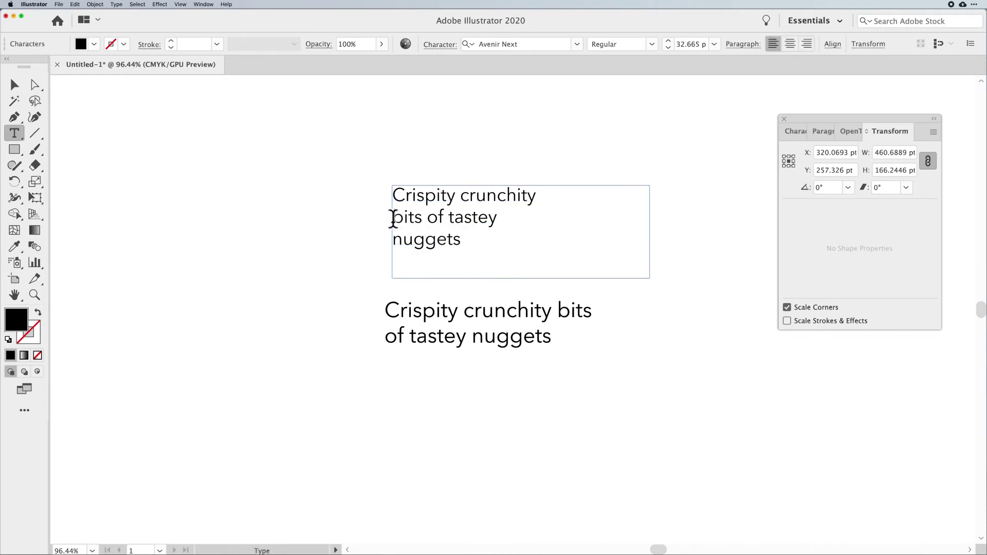
key("BackSpace")
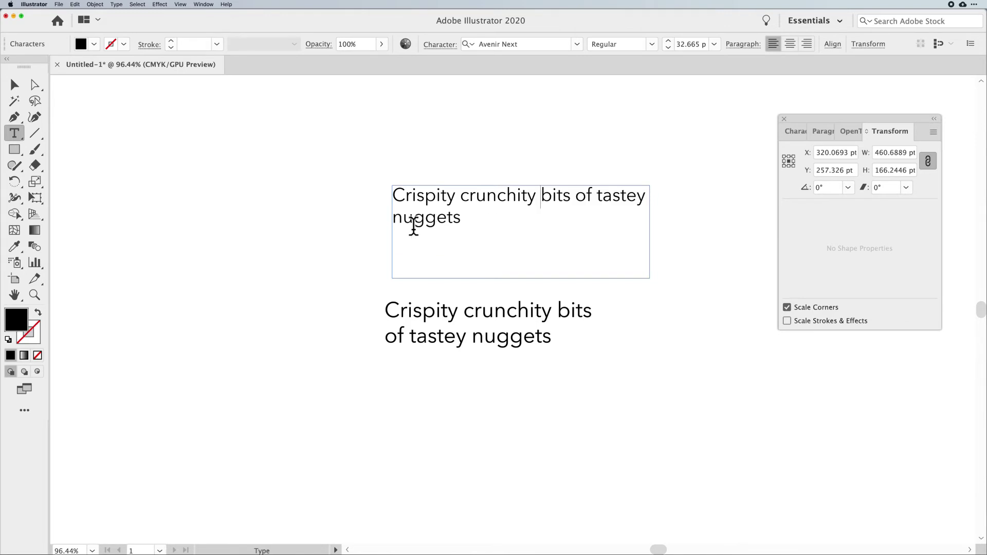
key("Return")
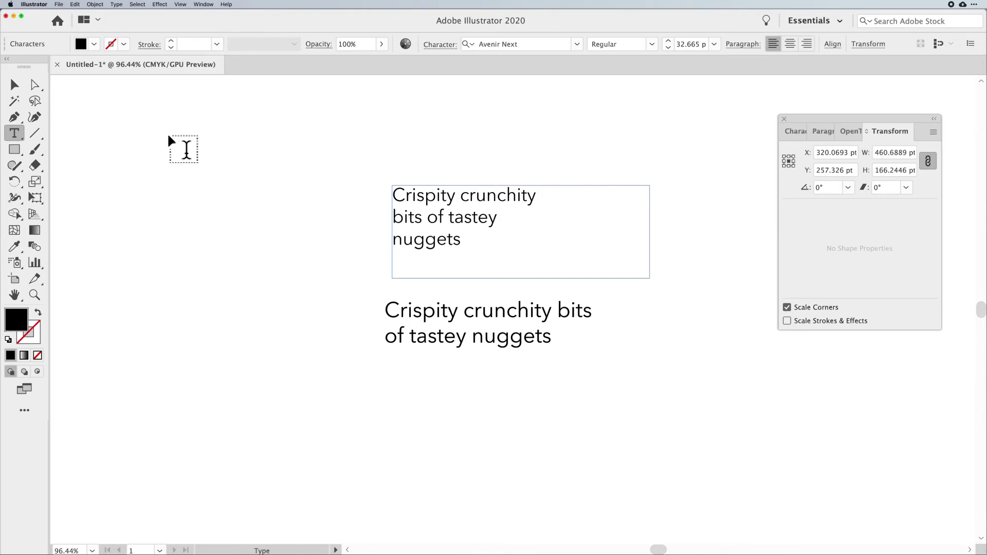
Show hidden characters in the upper text.
left_click(14, 85)
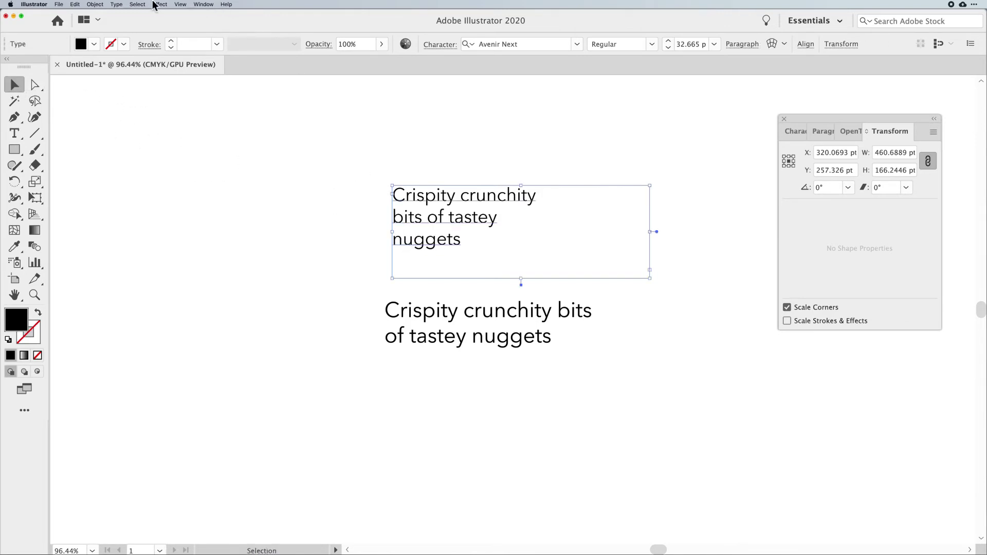
left_click(116, 4)
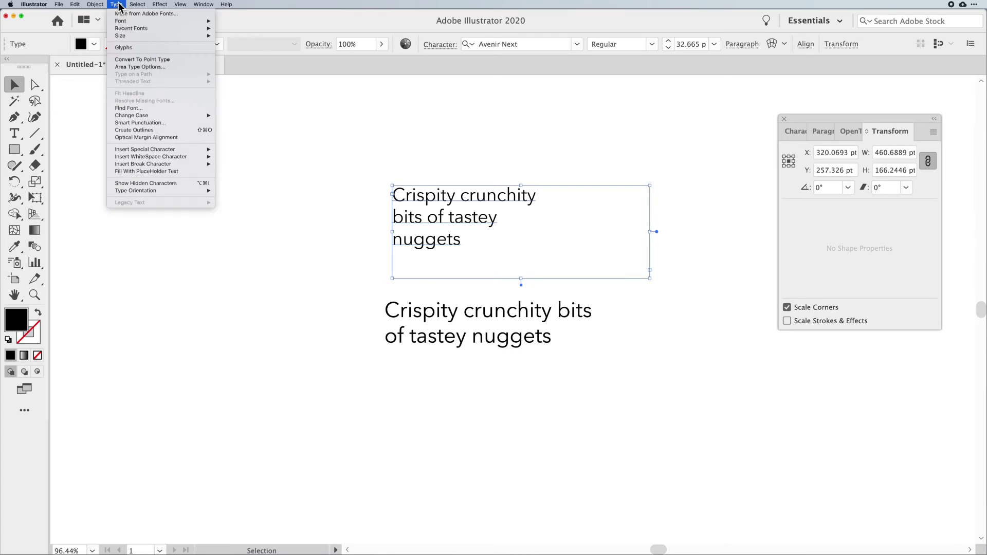
left_click(153, 183)
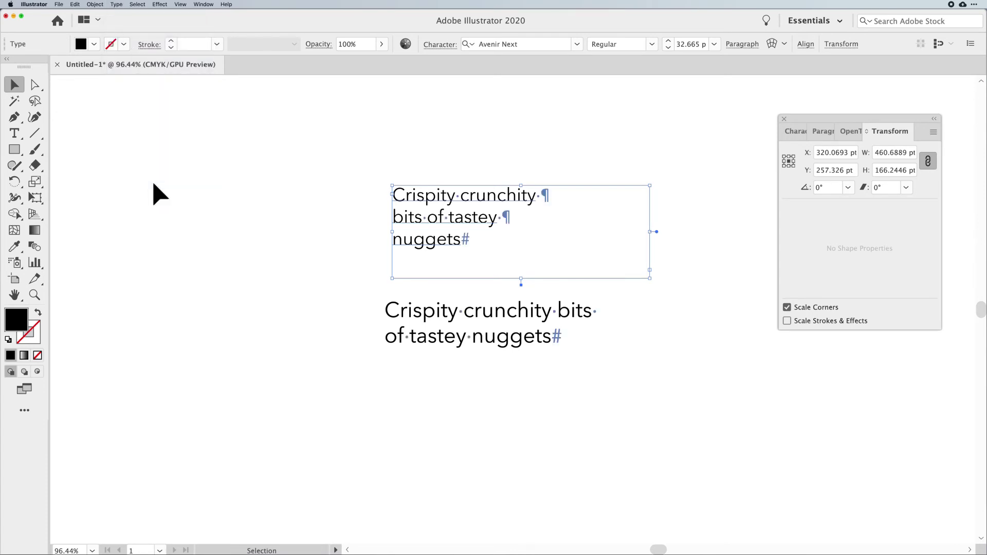
Delete the paragraph mark after 'crunchity', then undo the resulting placeholder filler text.
left_click(555, 208)
double_click(542, 196)
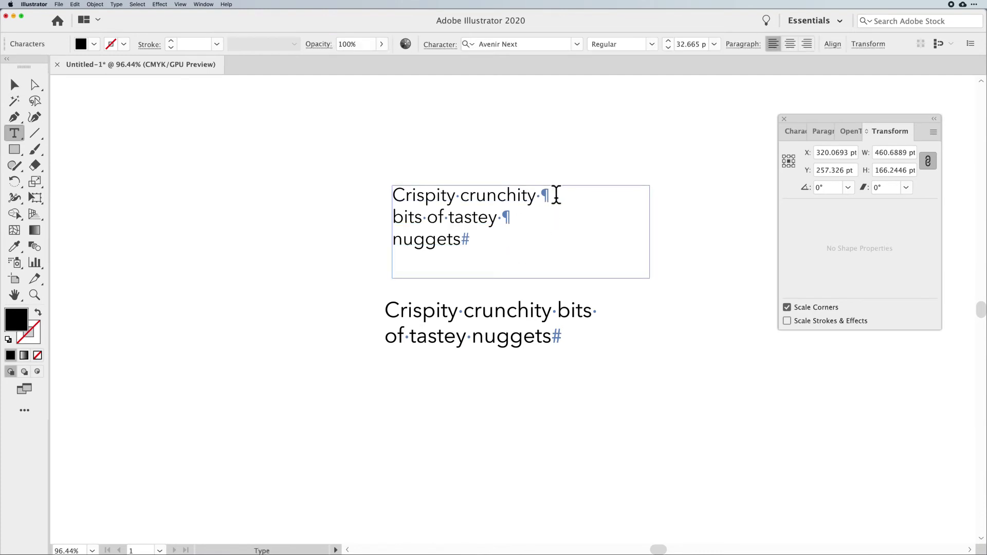
left_click_drag(542, 195, 549, 194)
key("BackSpace")
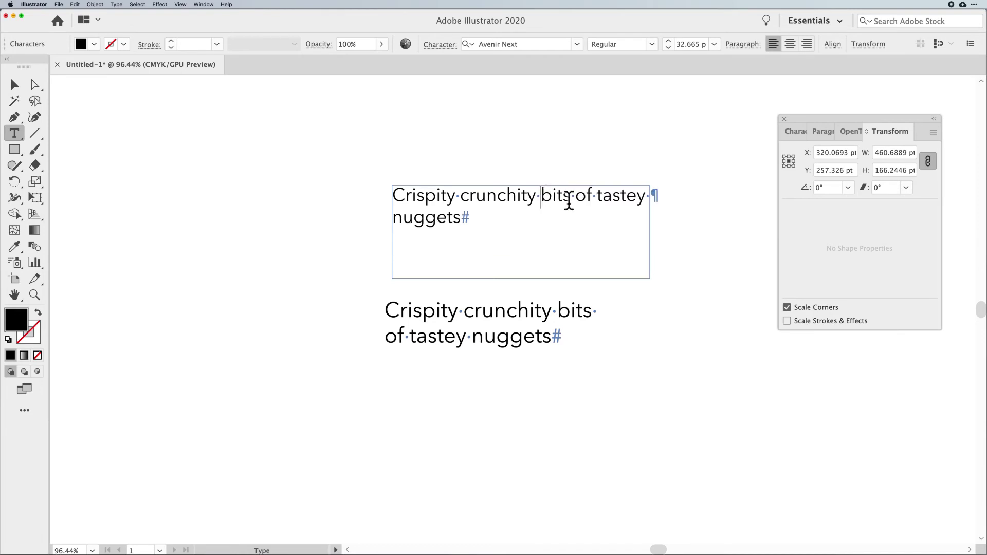
left_click(657, 197)
left_click(6, 84)
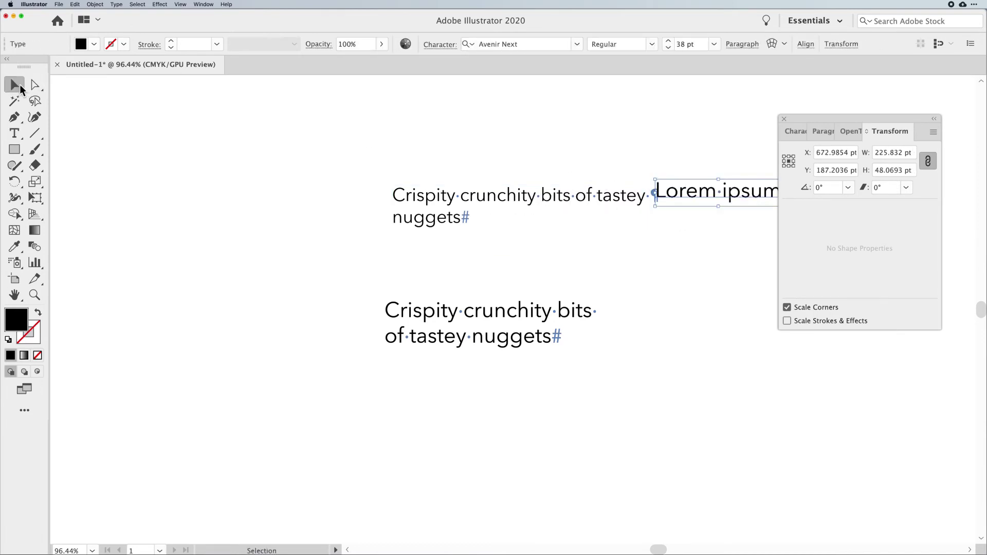
key("ctrl+z")
Narrow the upper frame to 410.3441 × 133.8309 pt so text wraps after 'of'.
key("t")
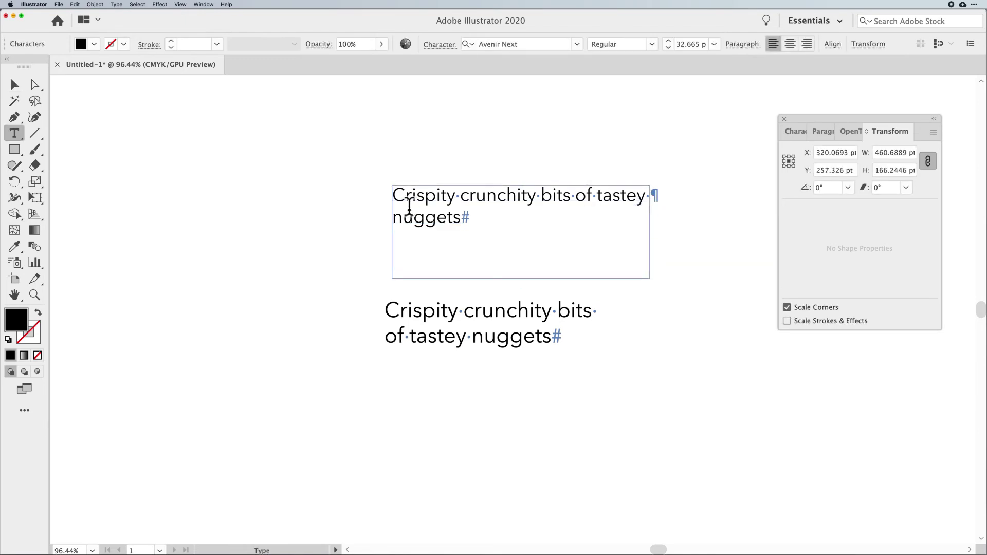
left_click(433, 217)
left_click(15, 85)
left_click_drag(651, 279, 625, 264)
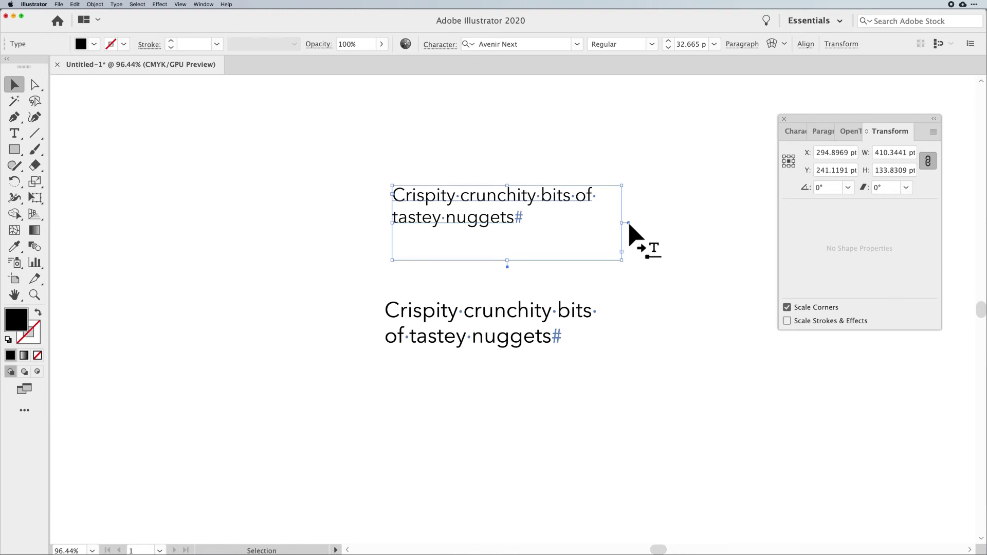
Convert the upper text to point type, then convert the lower text to point type.
left_click(116, 4)
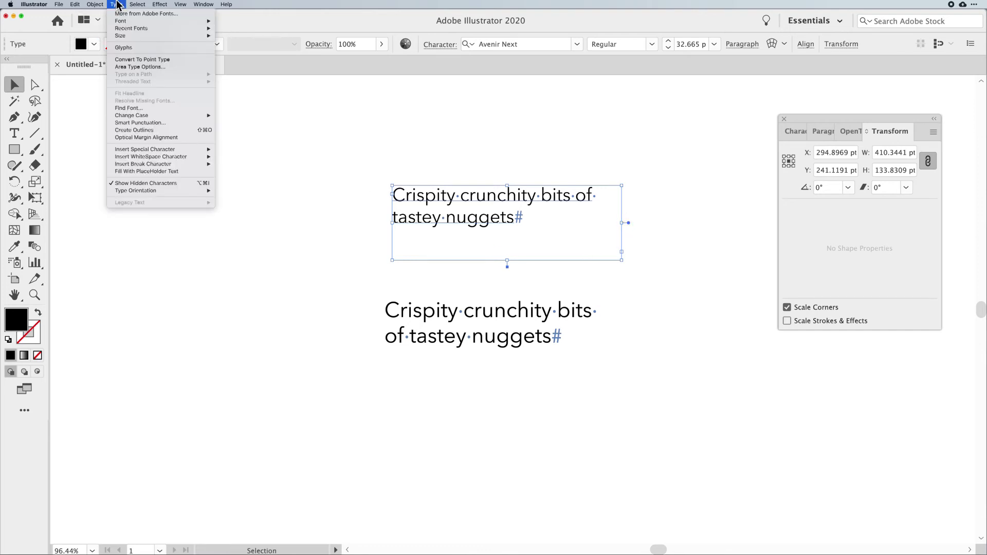
left_click(132, 60)
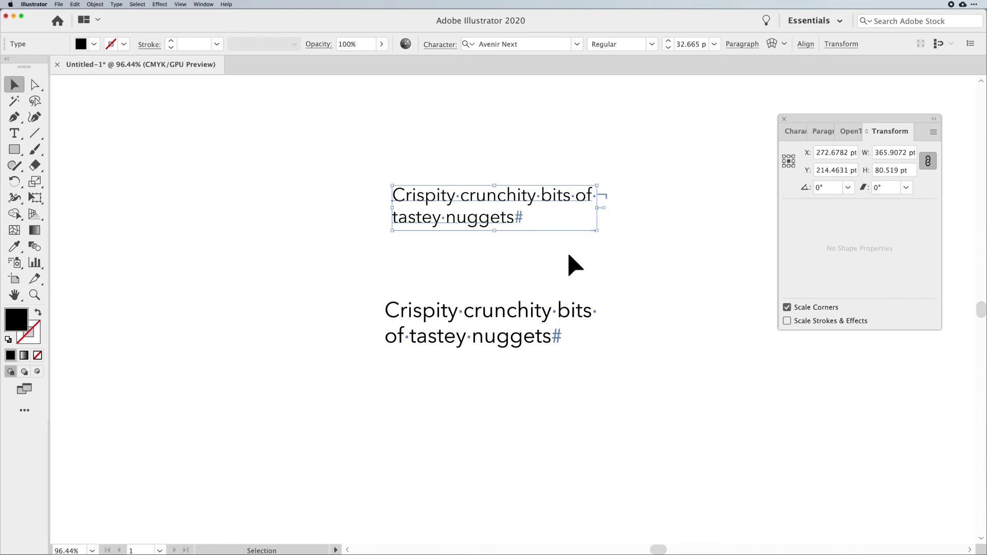
left_click(546, 316)
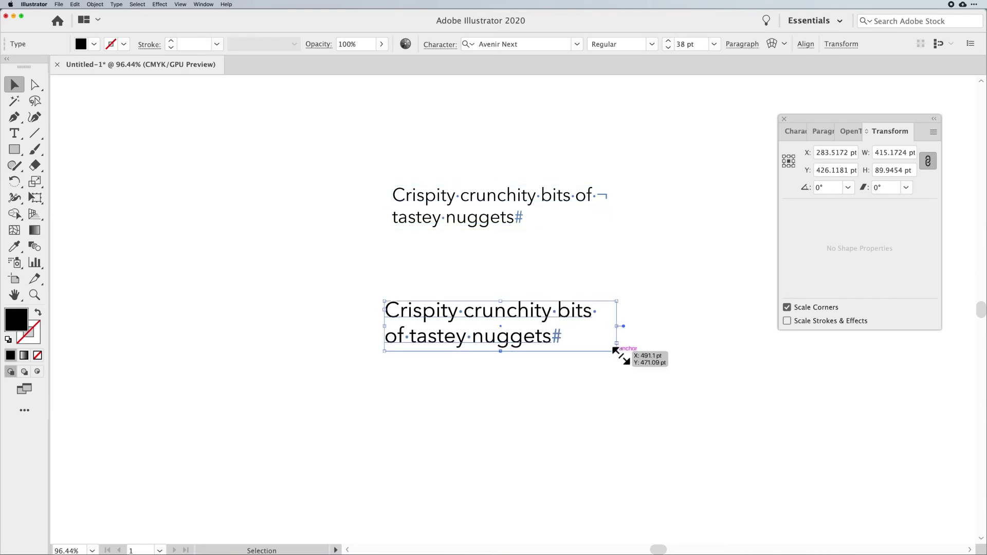
left_click_drag(621, 356, 622, 382)
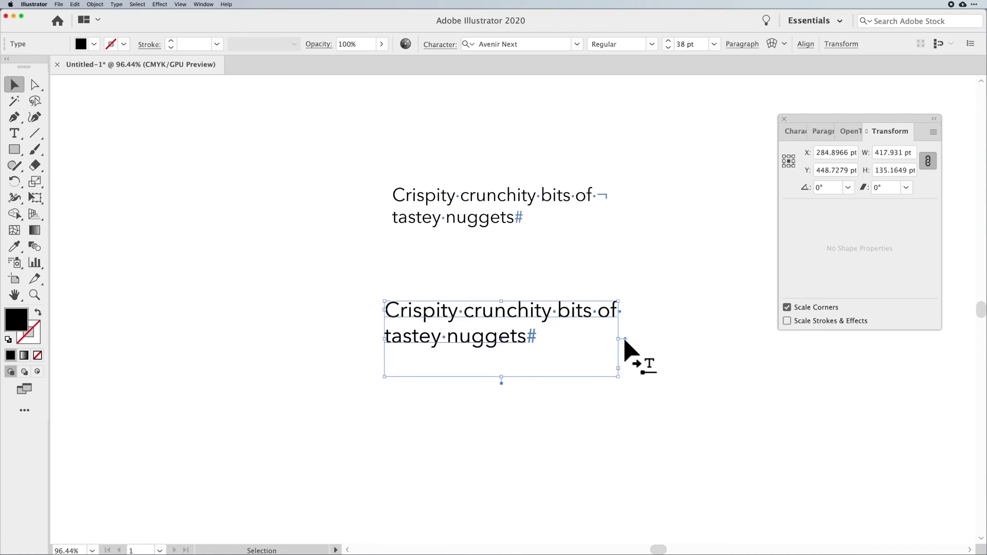
double_click(625, 339)
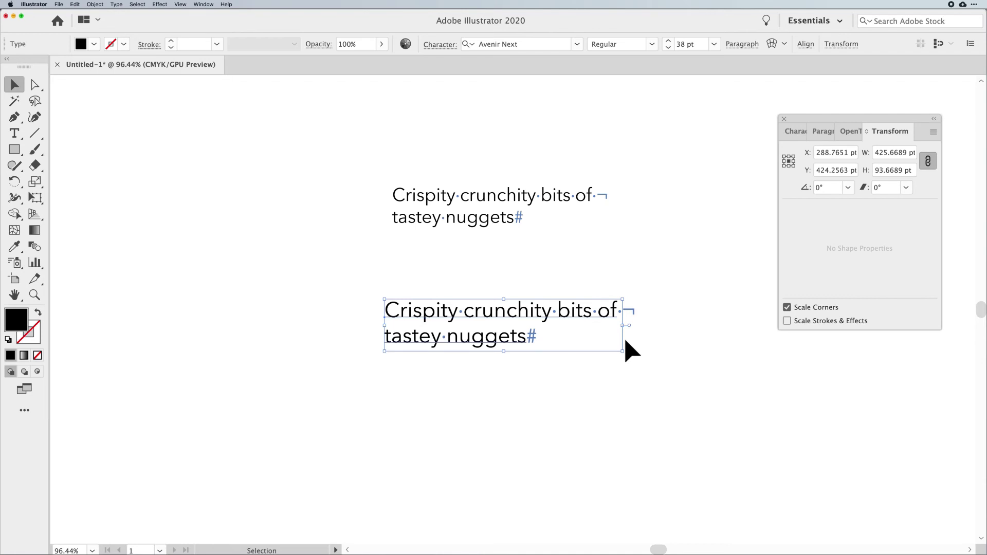
Convert the lower text back to area type and enlarge it to 693.1036 × 168.5437 pt.
left_click(116, 4)
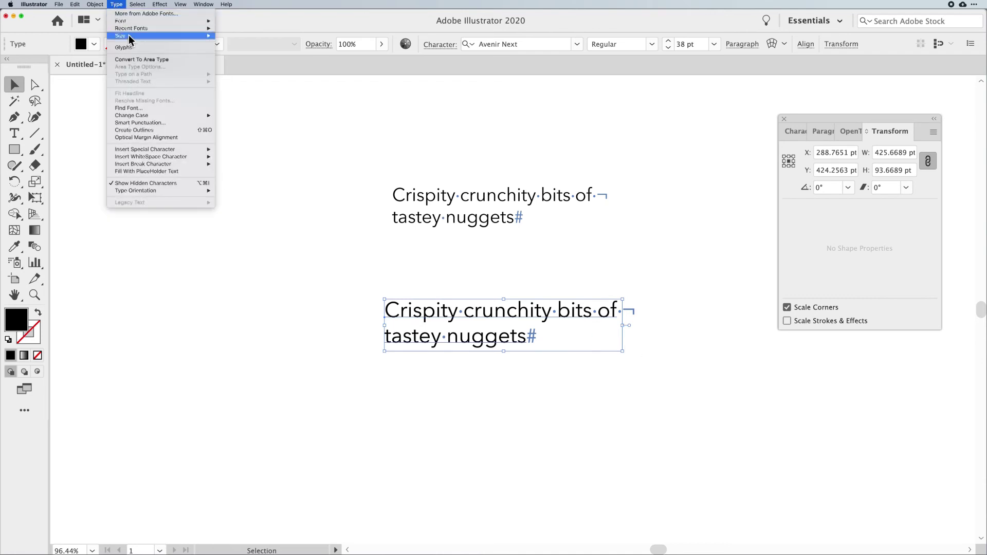
left_click(137, 61)
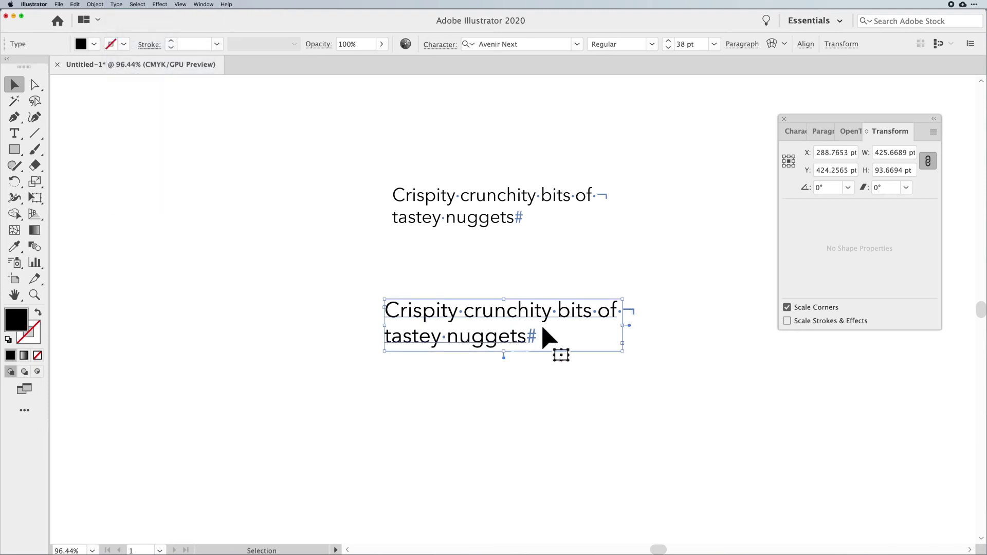
left_click_drag(620, 348, 773, 395)
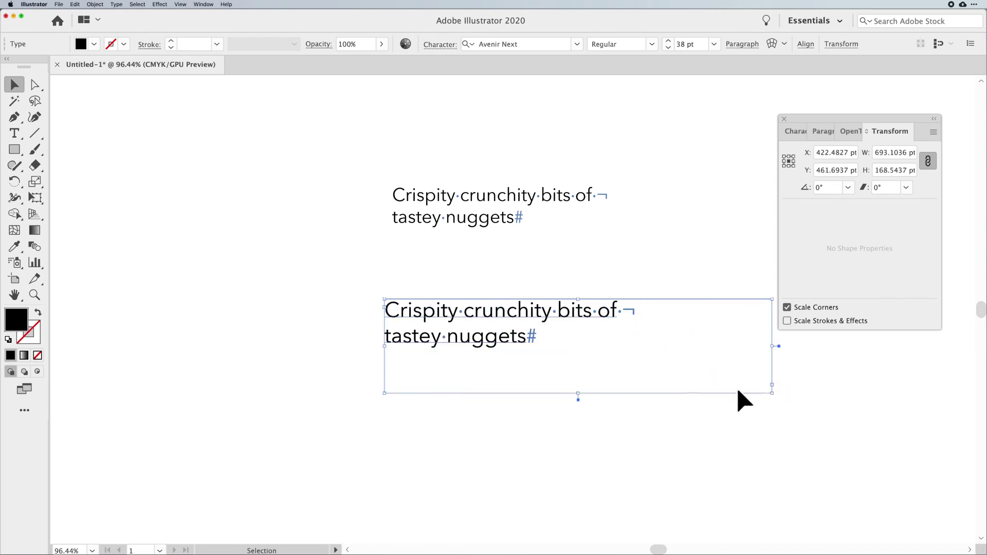
left_click(632, 329)
Remove the line break after 'of' in the lower text, testing and deleting a forced Shift+Enter break.
double_click(626, 309)
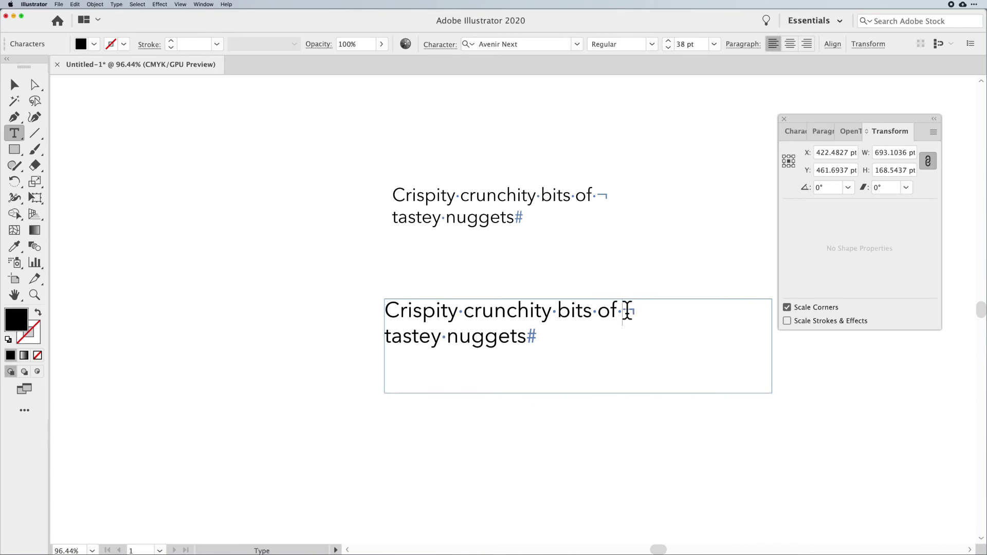
key("shift+Right")
key("BackSpace")
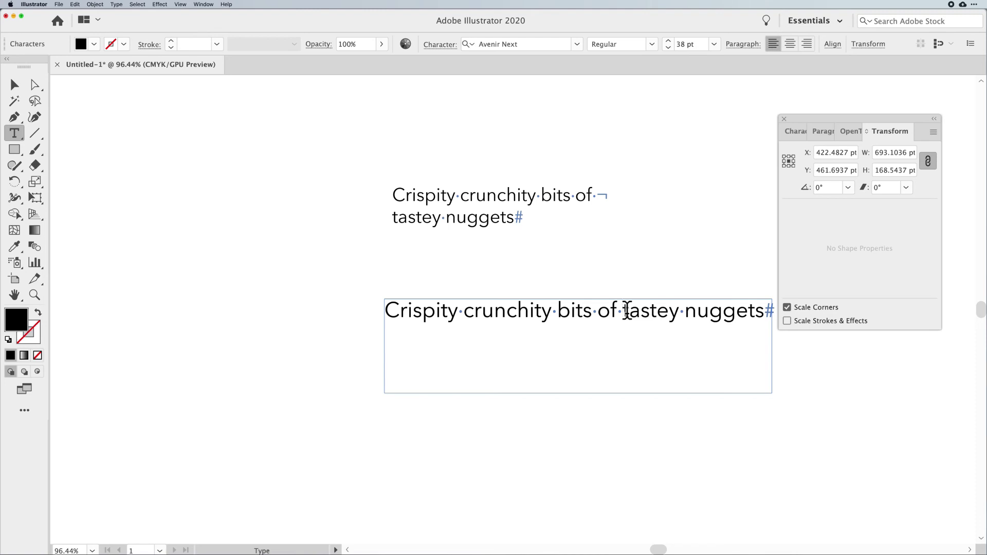
key("shift+Return")
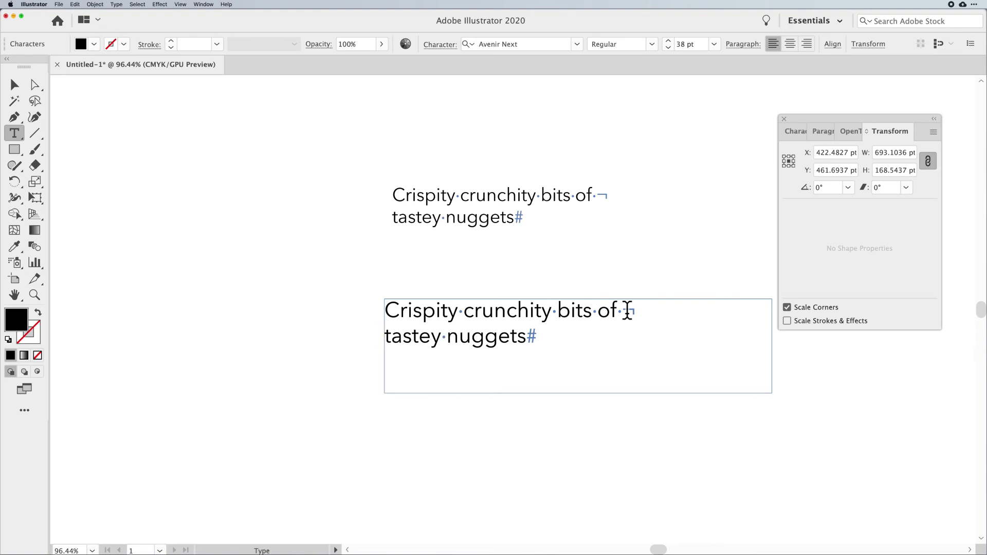
left_click(827, 131)
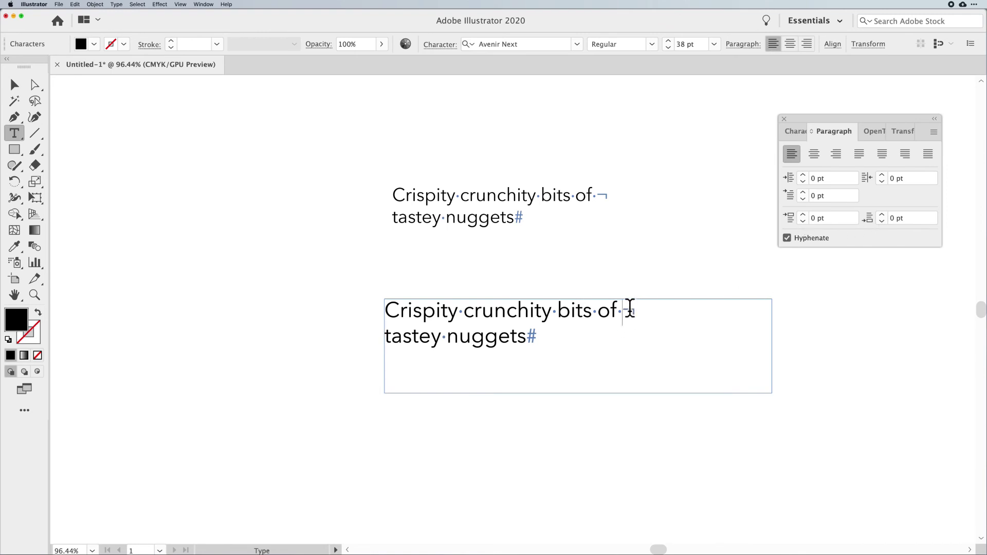
left_click_drag(623, 311, 629, 308)
key("BackSpace")
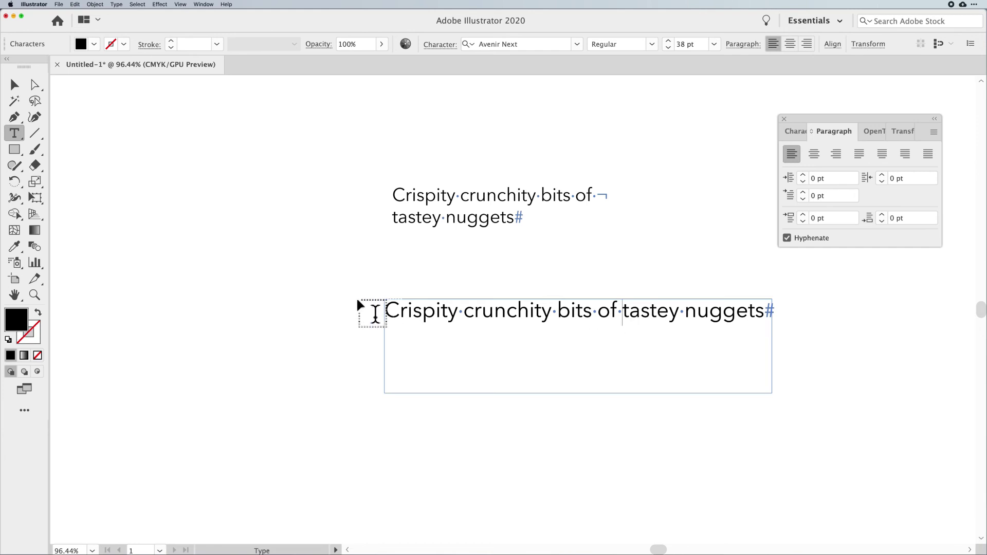
triple_click(475, 312)
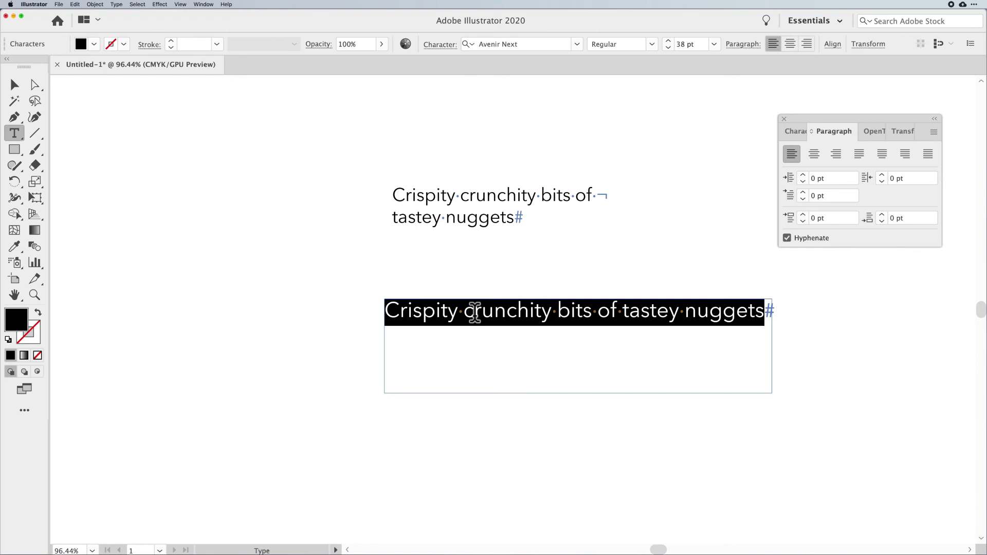
left_click(796, 131)
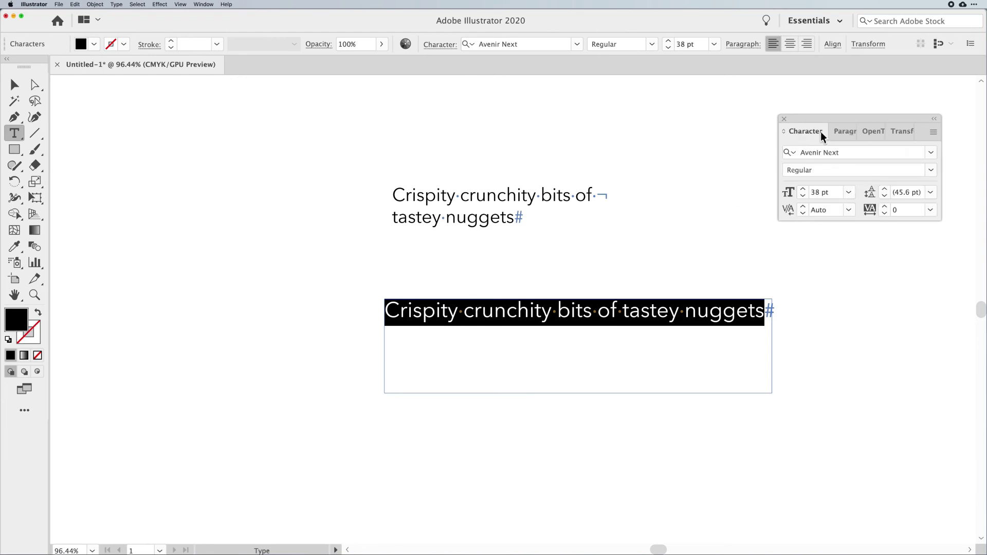
left_click(843, 131)
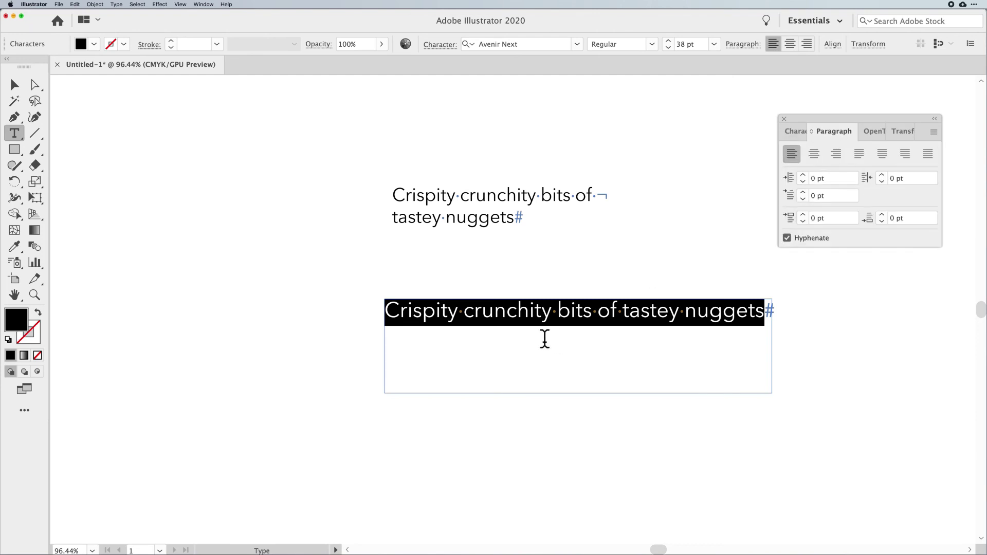
key("super")
key("super+shift+period")
key("super+shift+period")
key("super+shift+period")
key("super+shift+period")
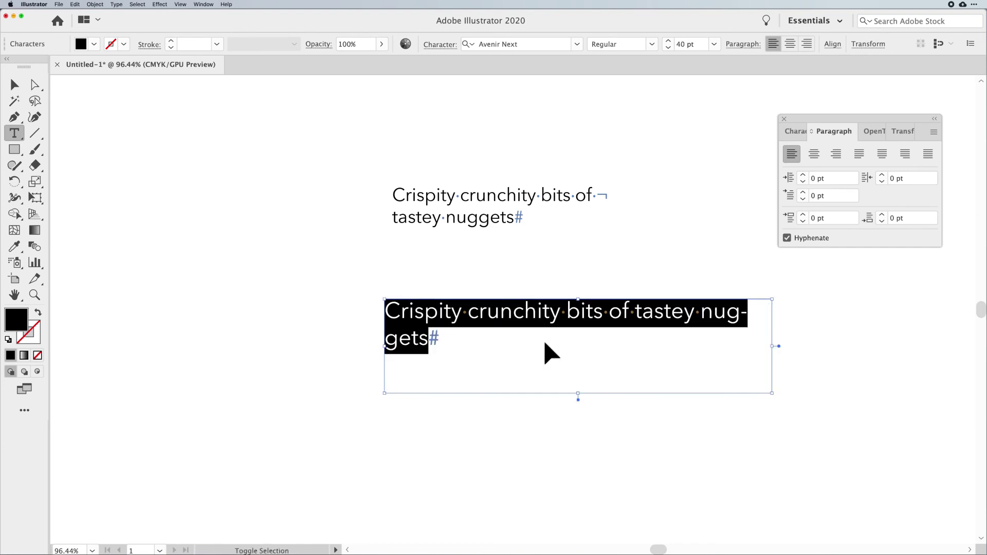
key("super+shift+comma")
key("super+shift+comma")
key("super+shift+comma")
key("super+shift+comma")
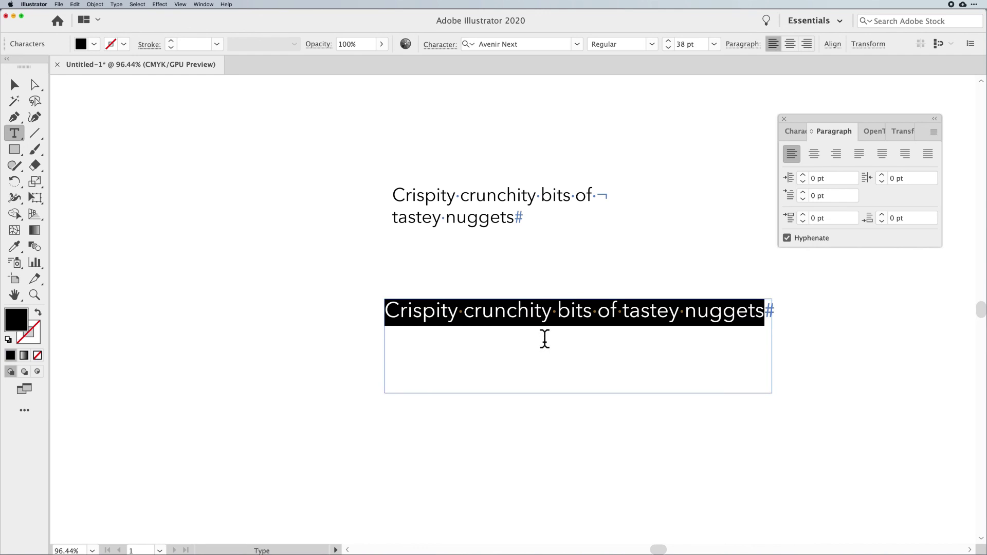
left_click(523, 325)
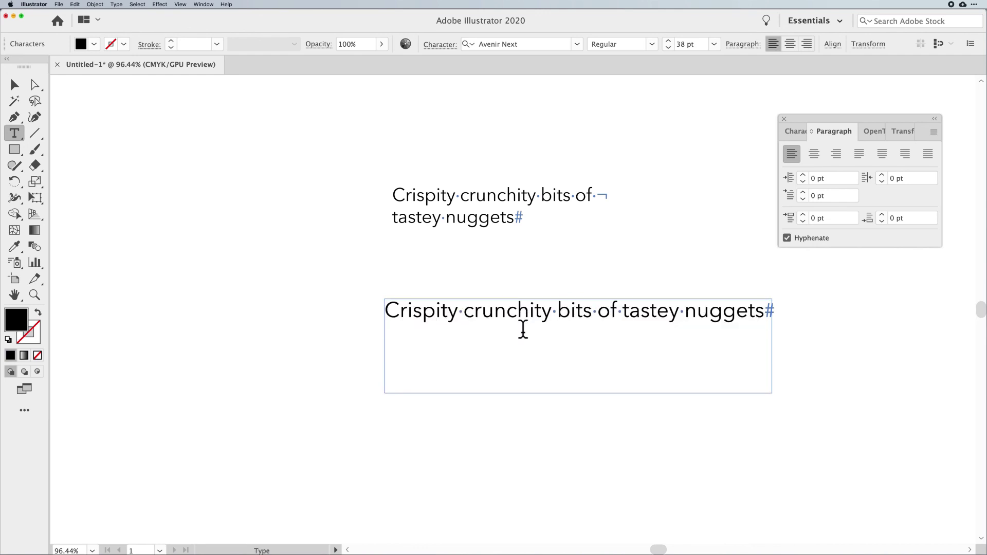
left_click(510, 313)
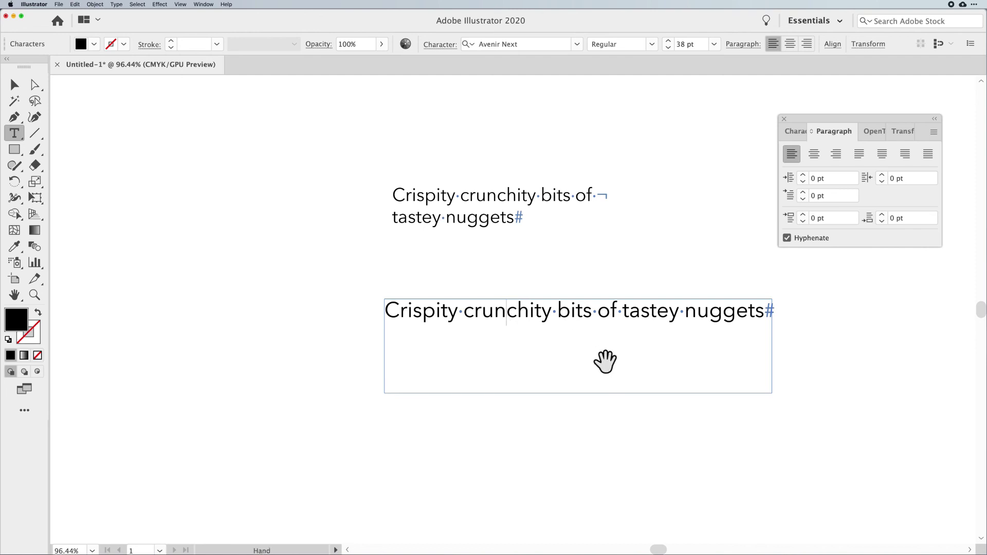
key("alt+Left")
key("alt+Left")
key("alt+Left")
key("alt+Left")
key("alt+Left")
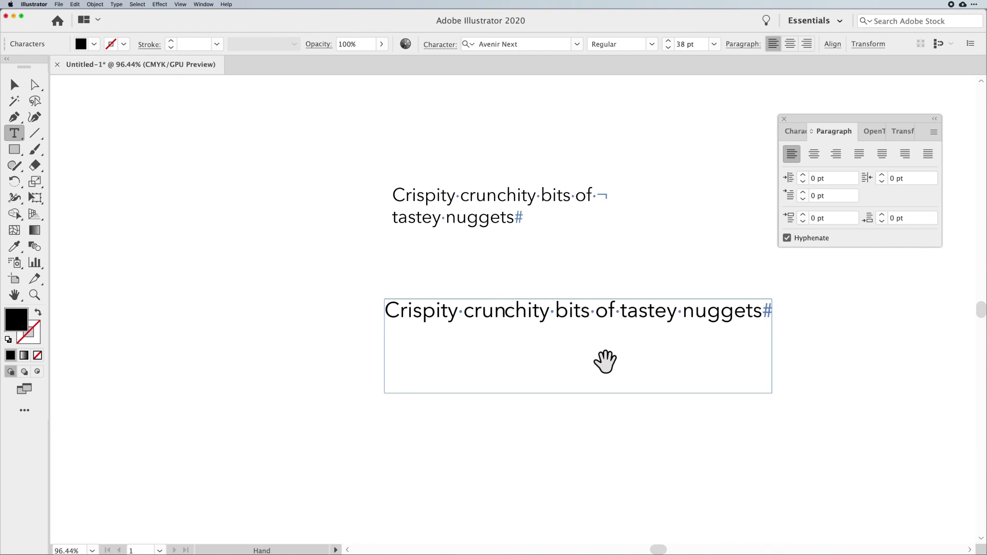
key("alt+Right")
key("alt+Right")
key("alt+Right")
key("alt+Right")
key("alt+Right")
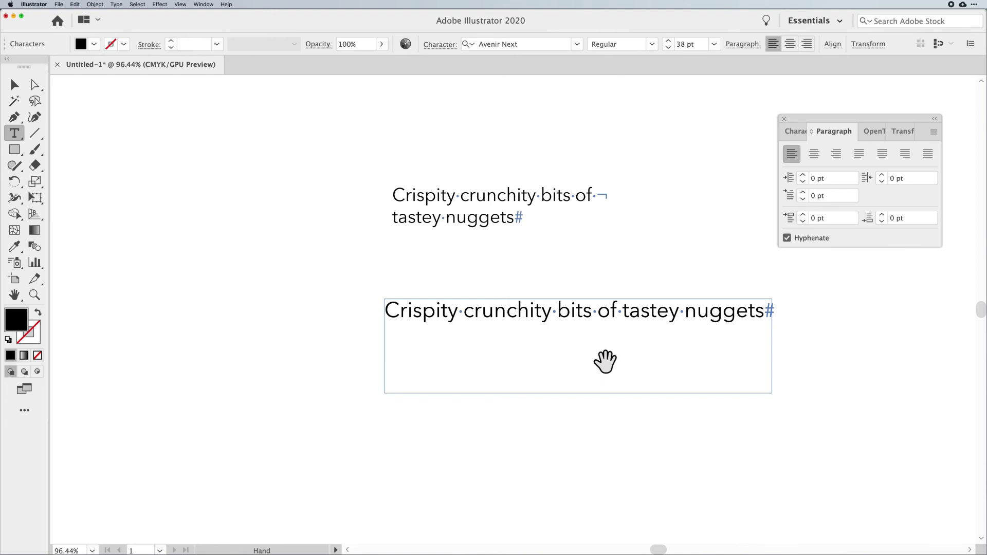
triple_click(563, 310)
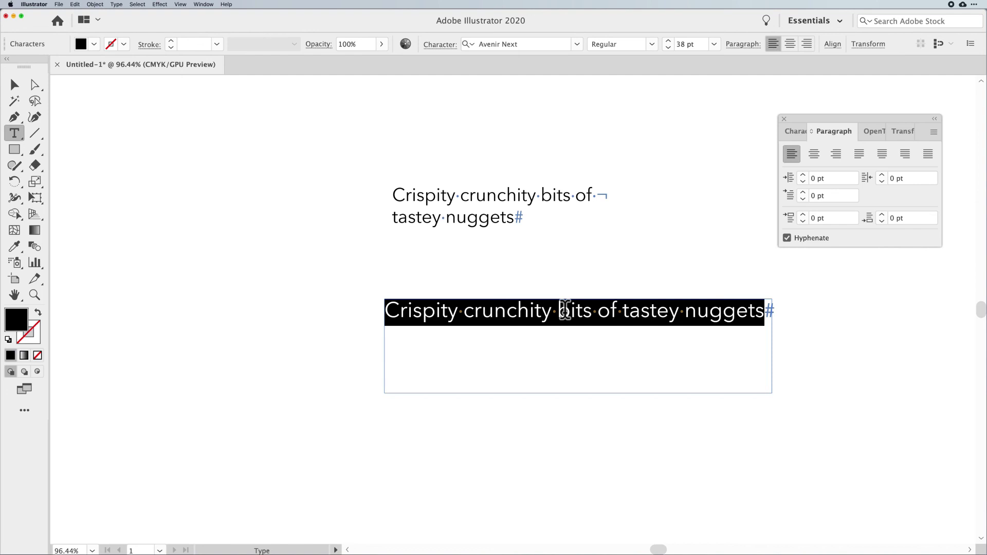
key("alt")
key("alt+Left")
key("alt+Left")
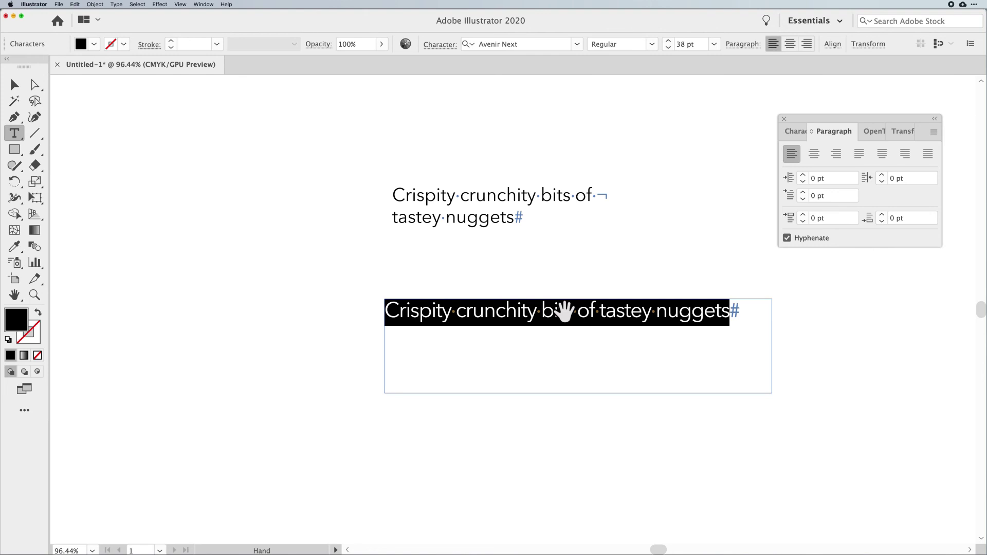
key("alt+Right")
key("alt+Right")
key("alt+Right")
key("alt+Left")
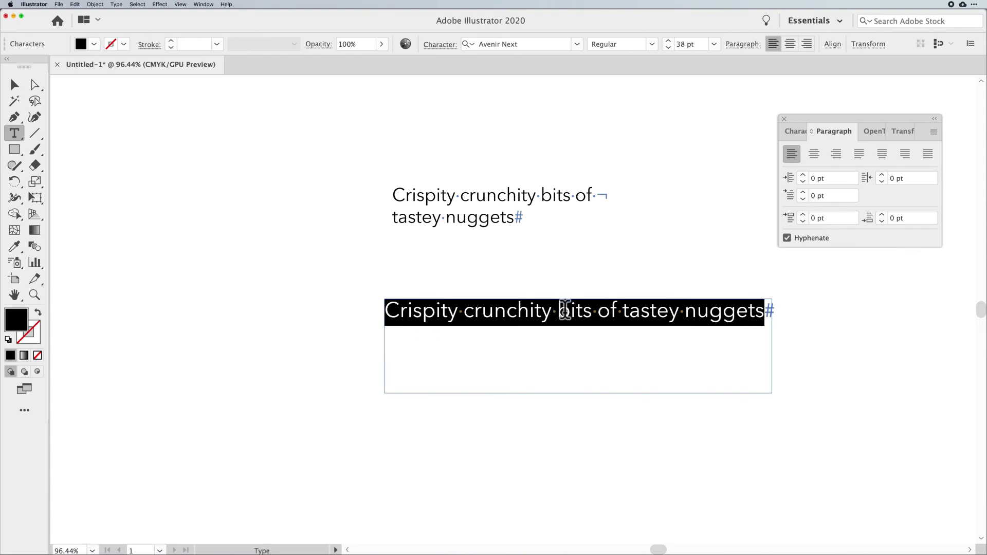
key("Escape")
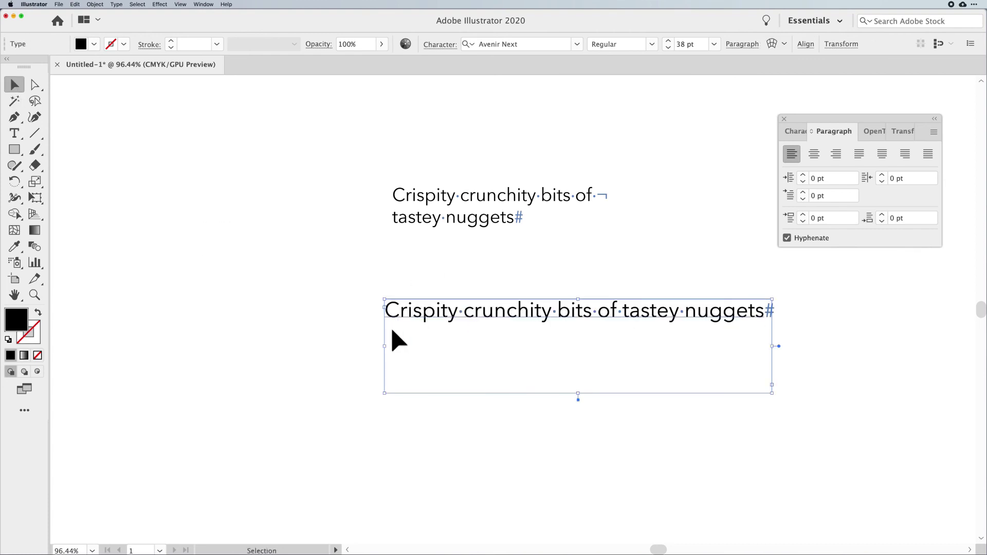
Move the lower single-line text box up and left, closer to the upper text.
left_click(443, 325)
left_click_drag(443, 324, 363, 295)
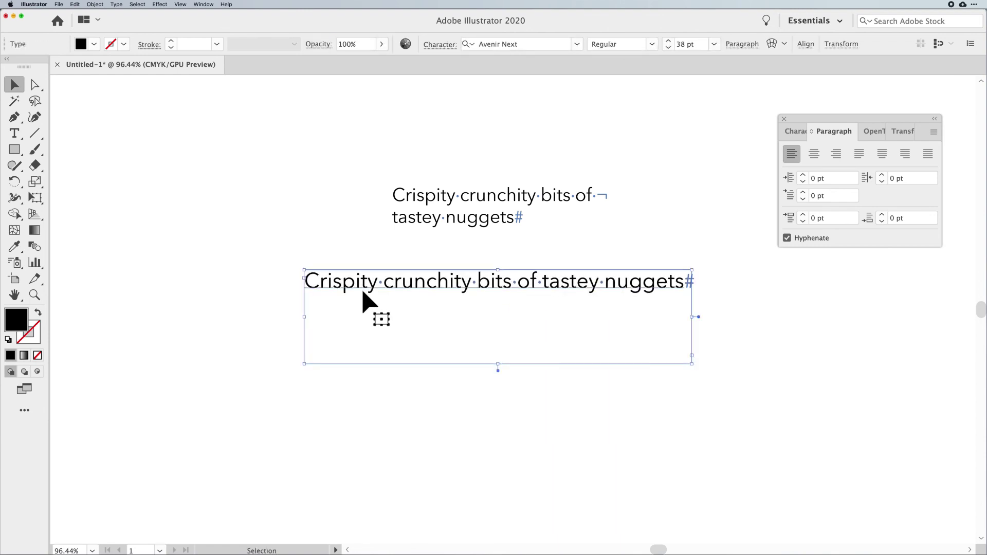